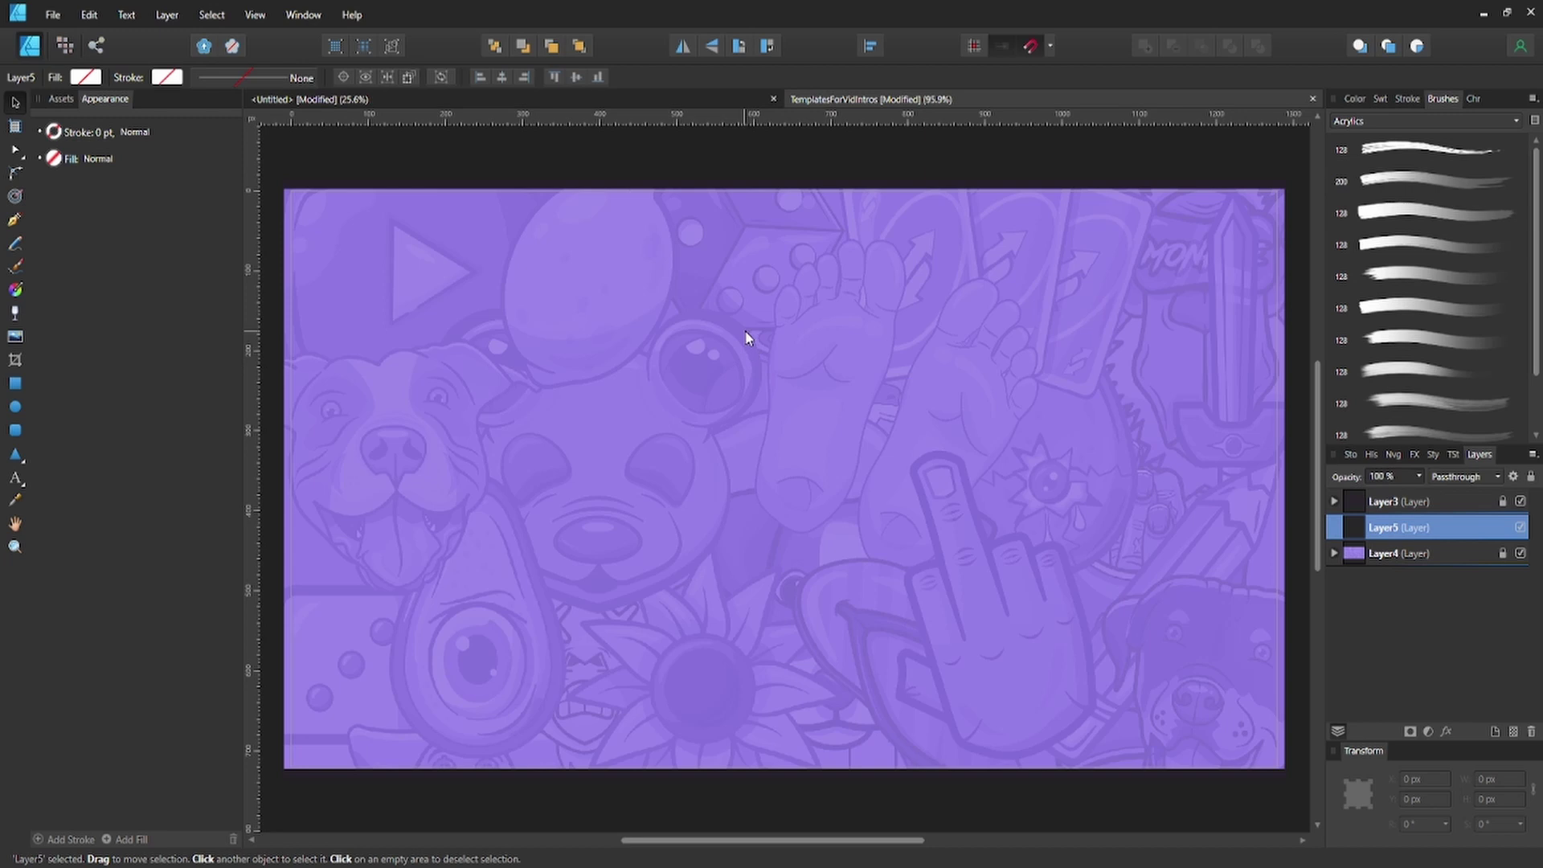
# Switch to the Artistic Text Tool with the T shortcut
pyautogui.press('t')
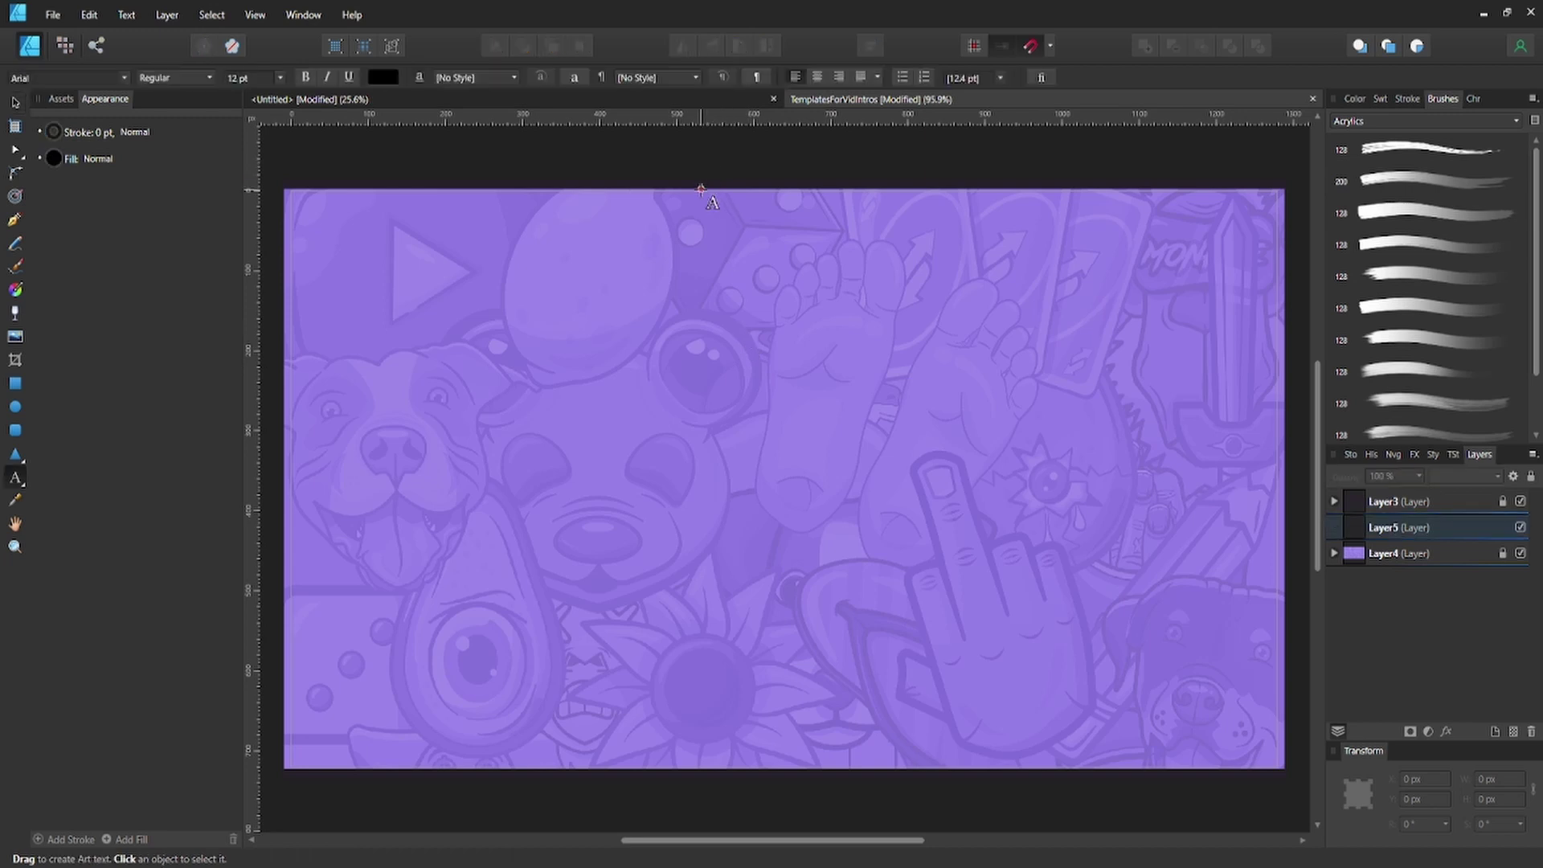
# Drag out a large art text frame near the canvas centre and type CUT
pyautogui.click(17, 479)
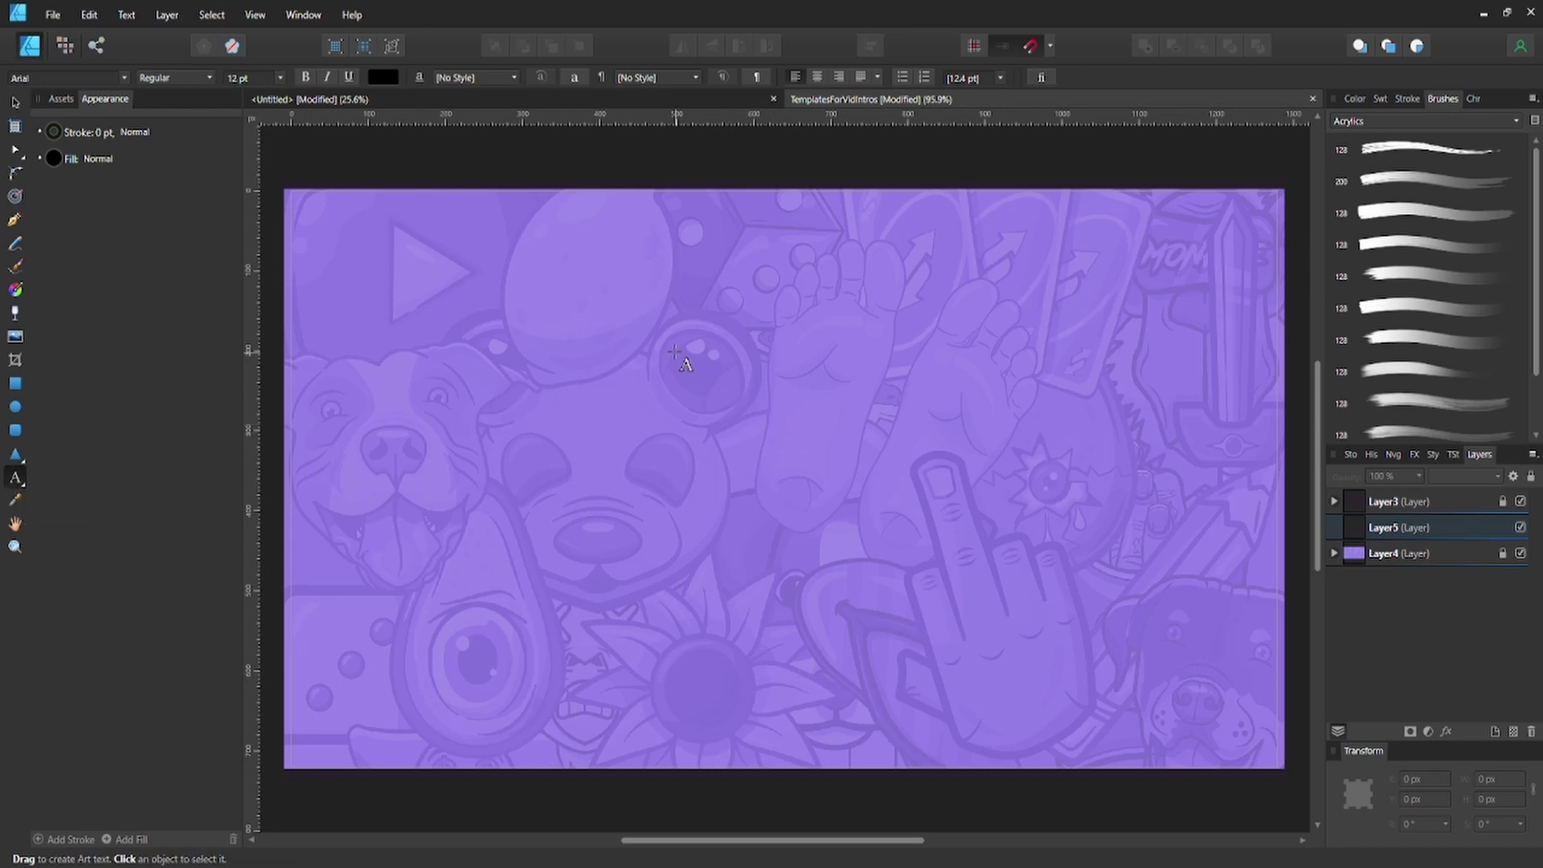
pyautogui.moveTo(682, 358); pyautogui.dragTo(774, 485)
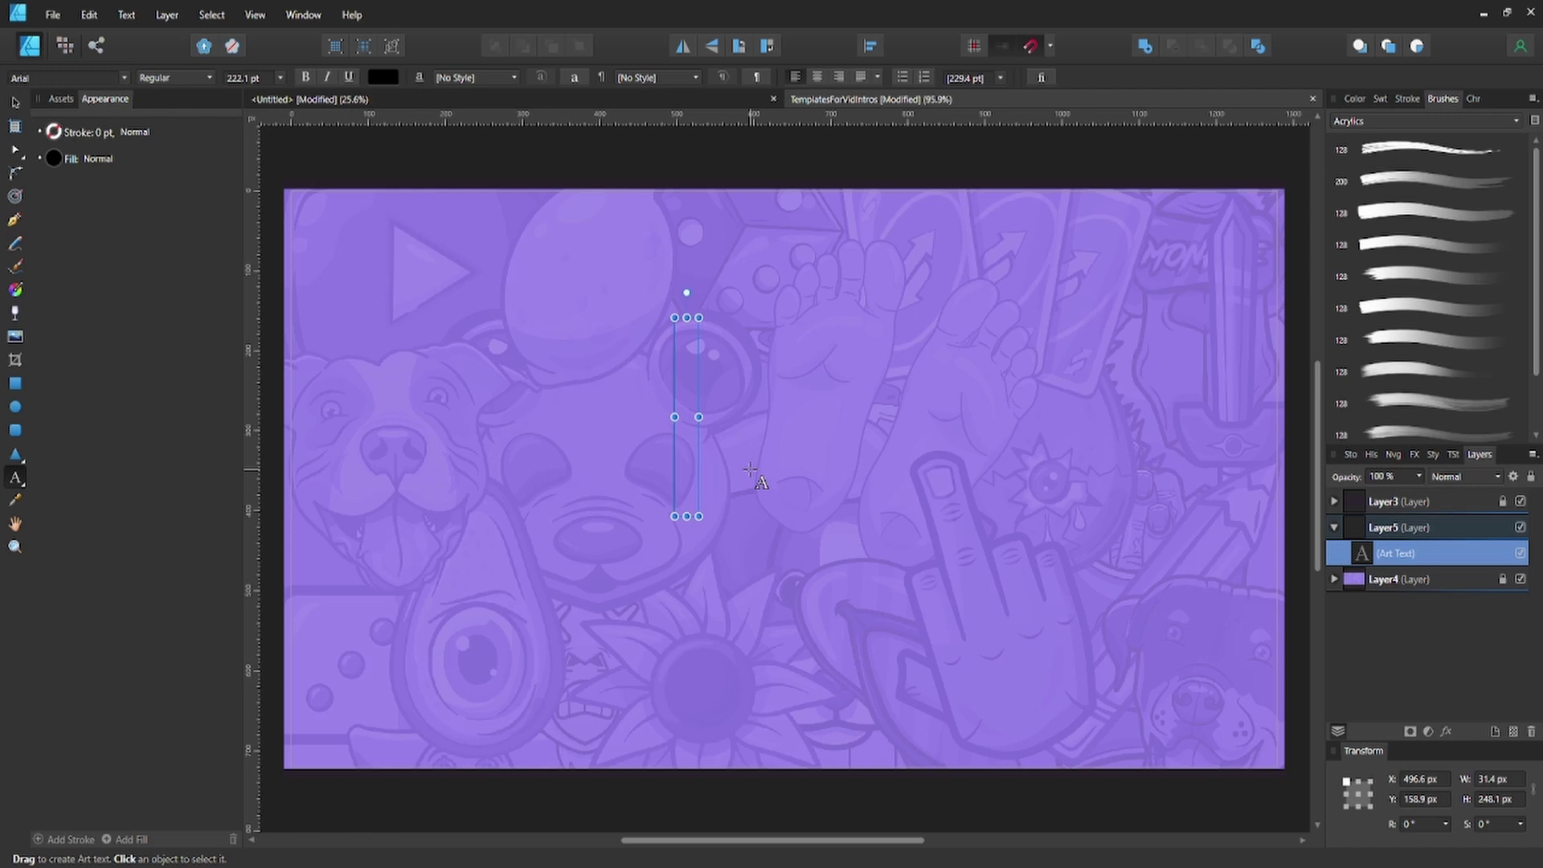
pyautogui.write('CUT')
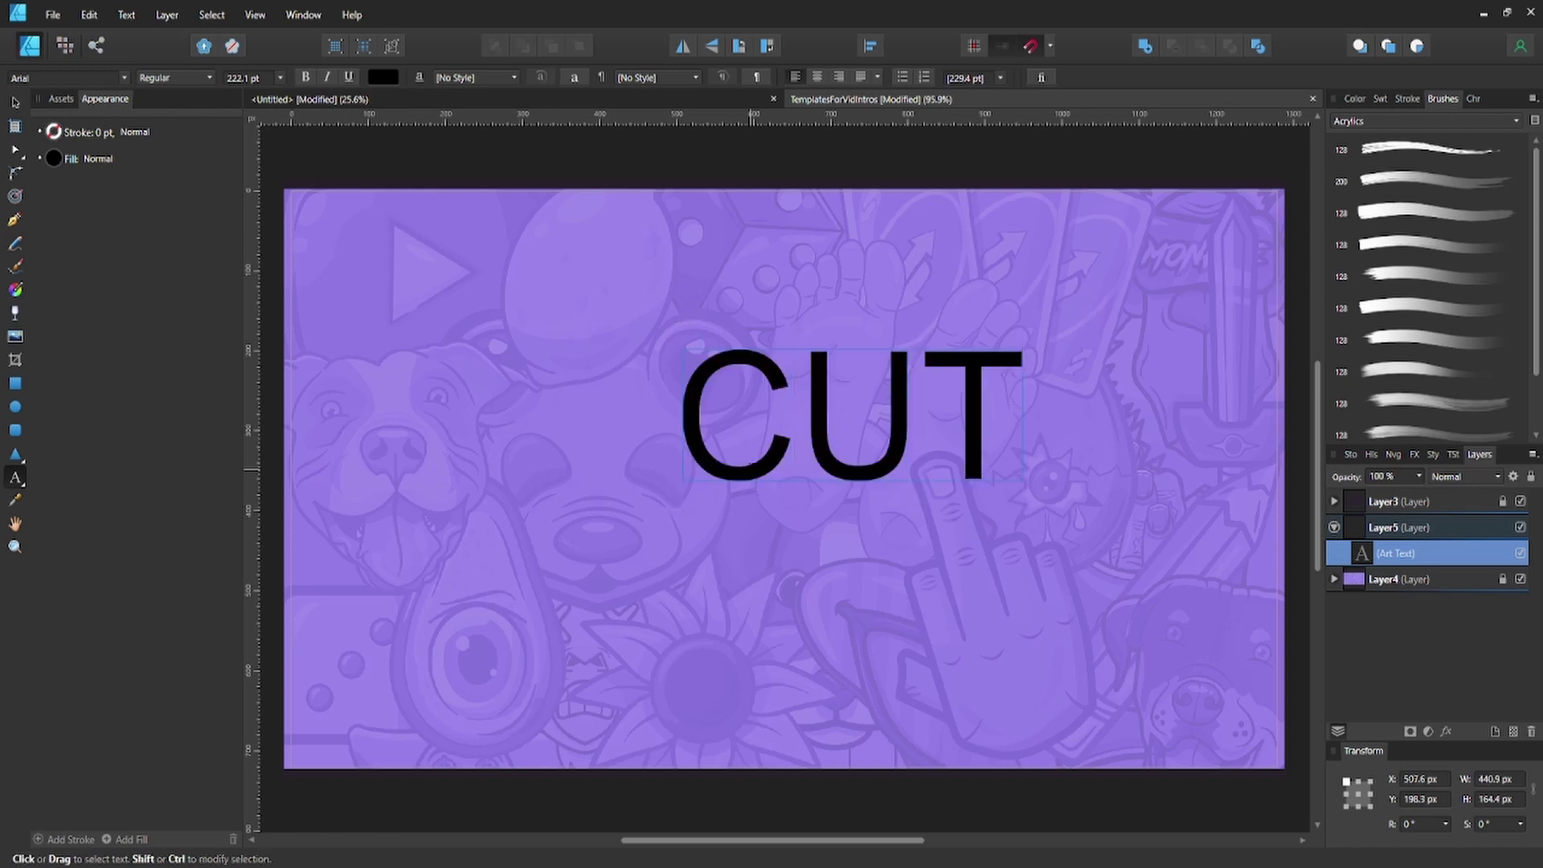
pyautogui.press('Escape')
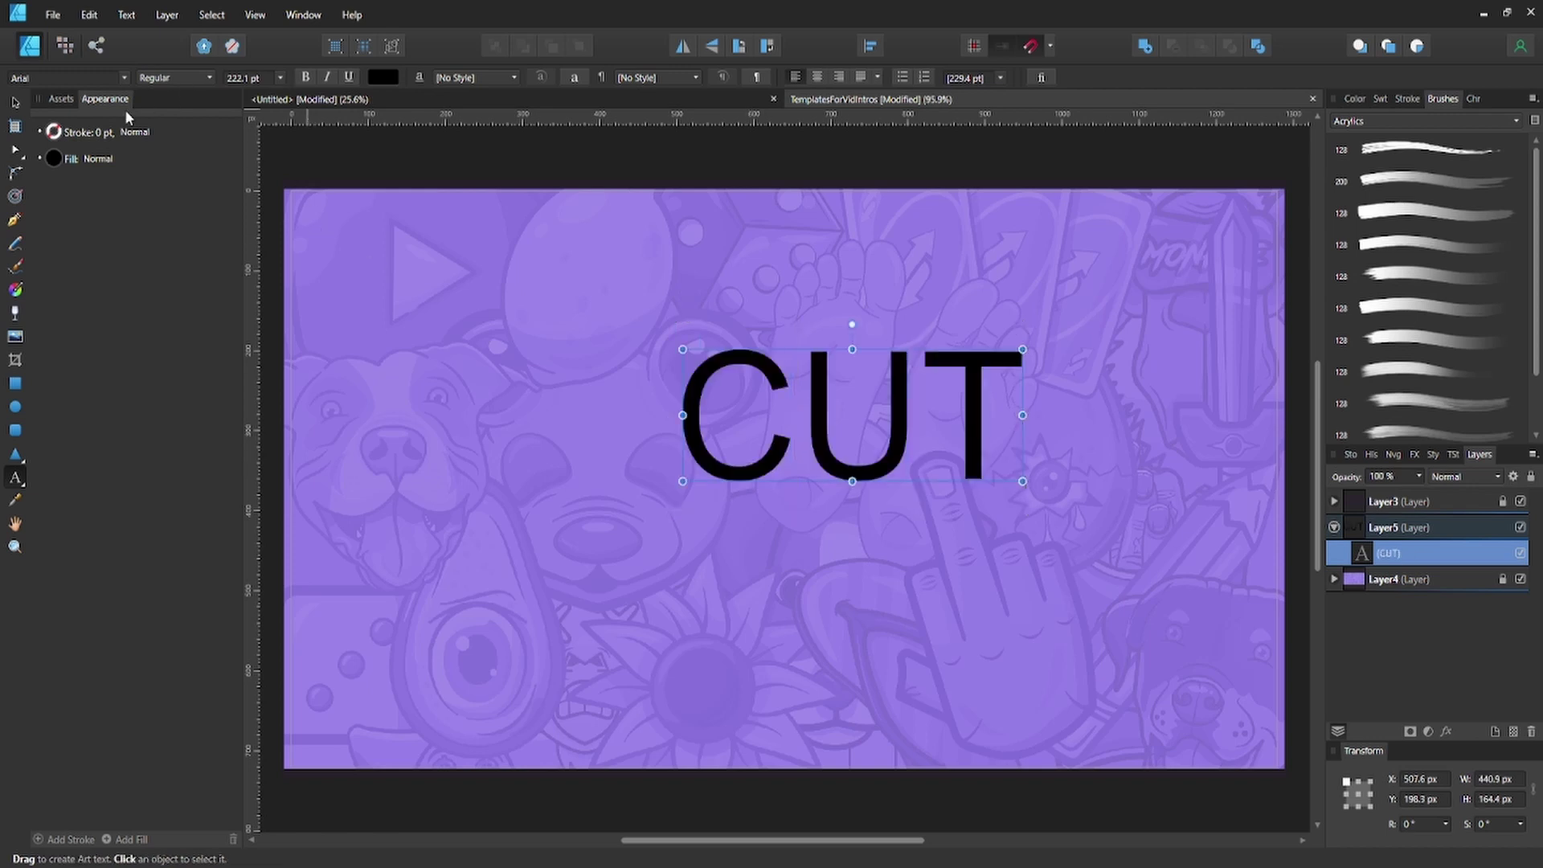
# Set the CUT text in the Impact font family
pyautogui.click(124, 79)
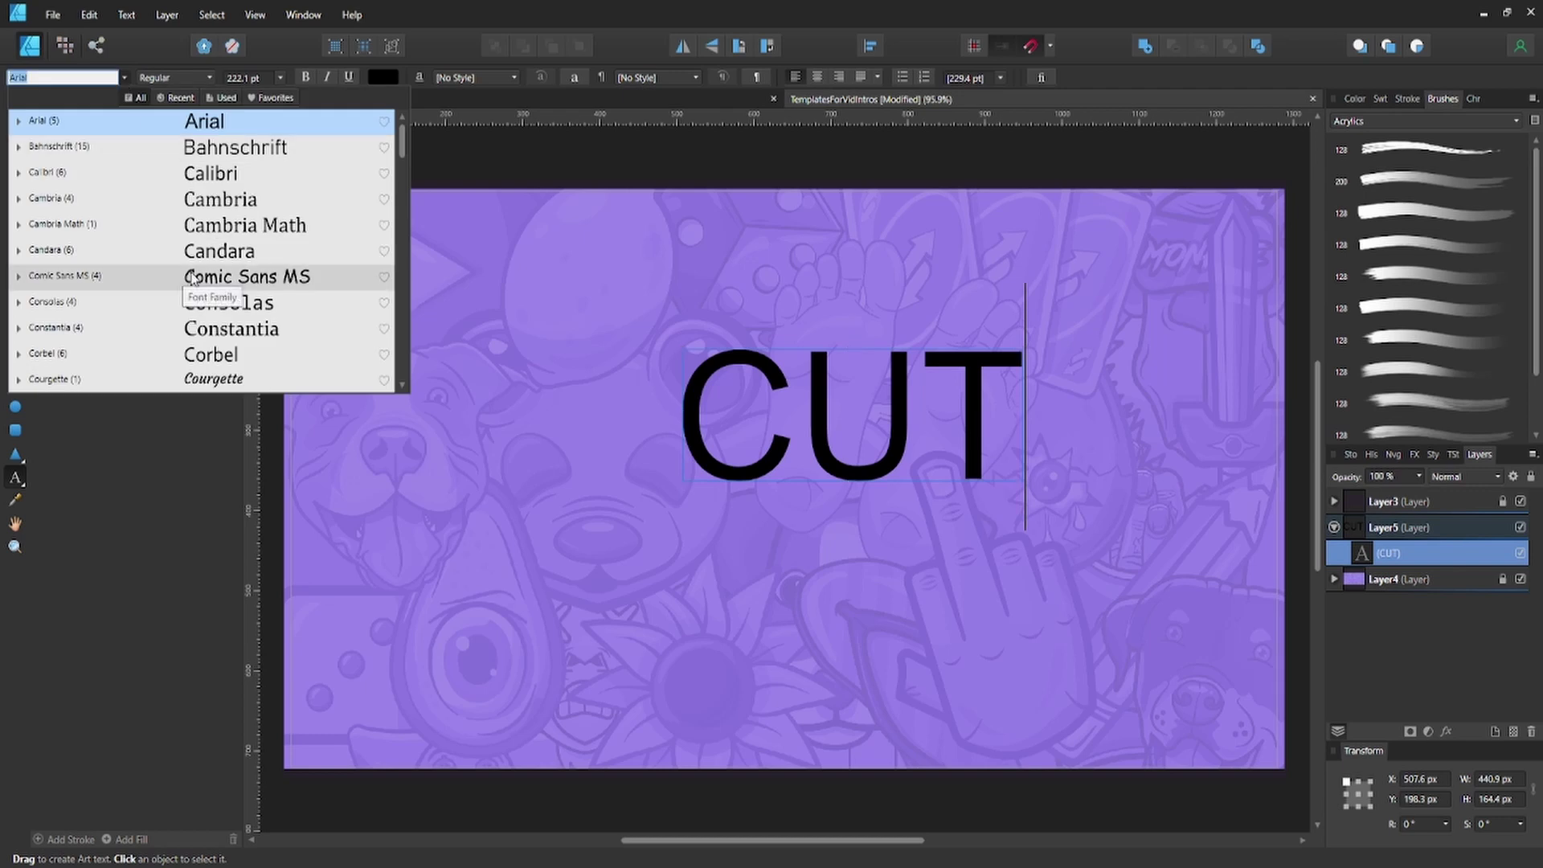
pyautogui.scroll(-4, 259, 321)
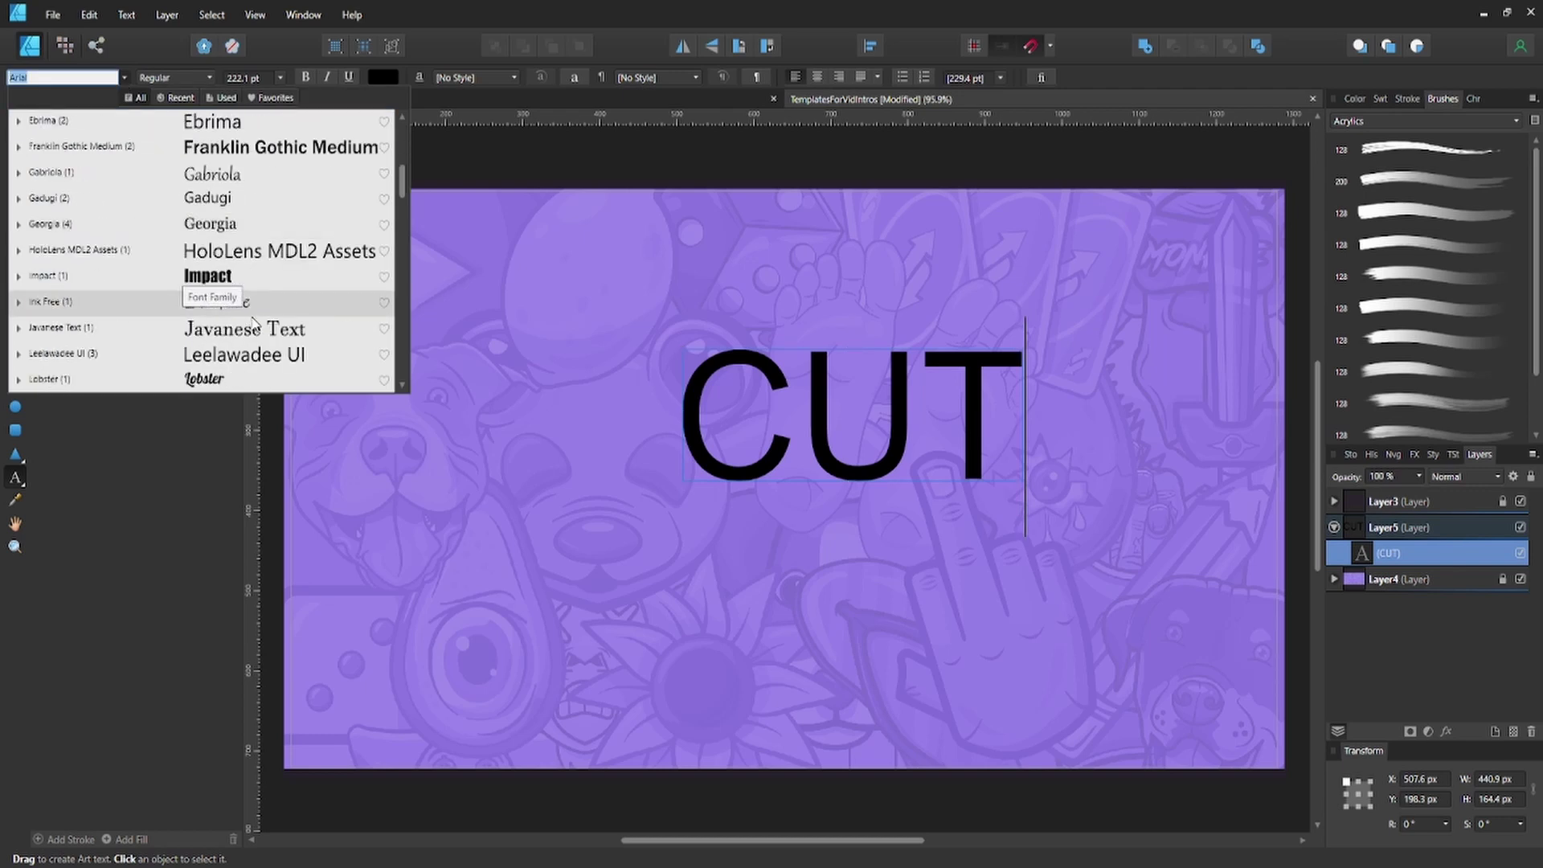
pyautogui.press('Escape')
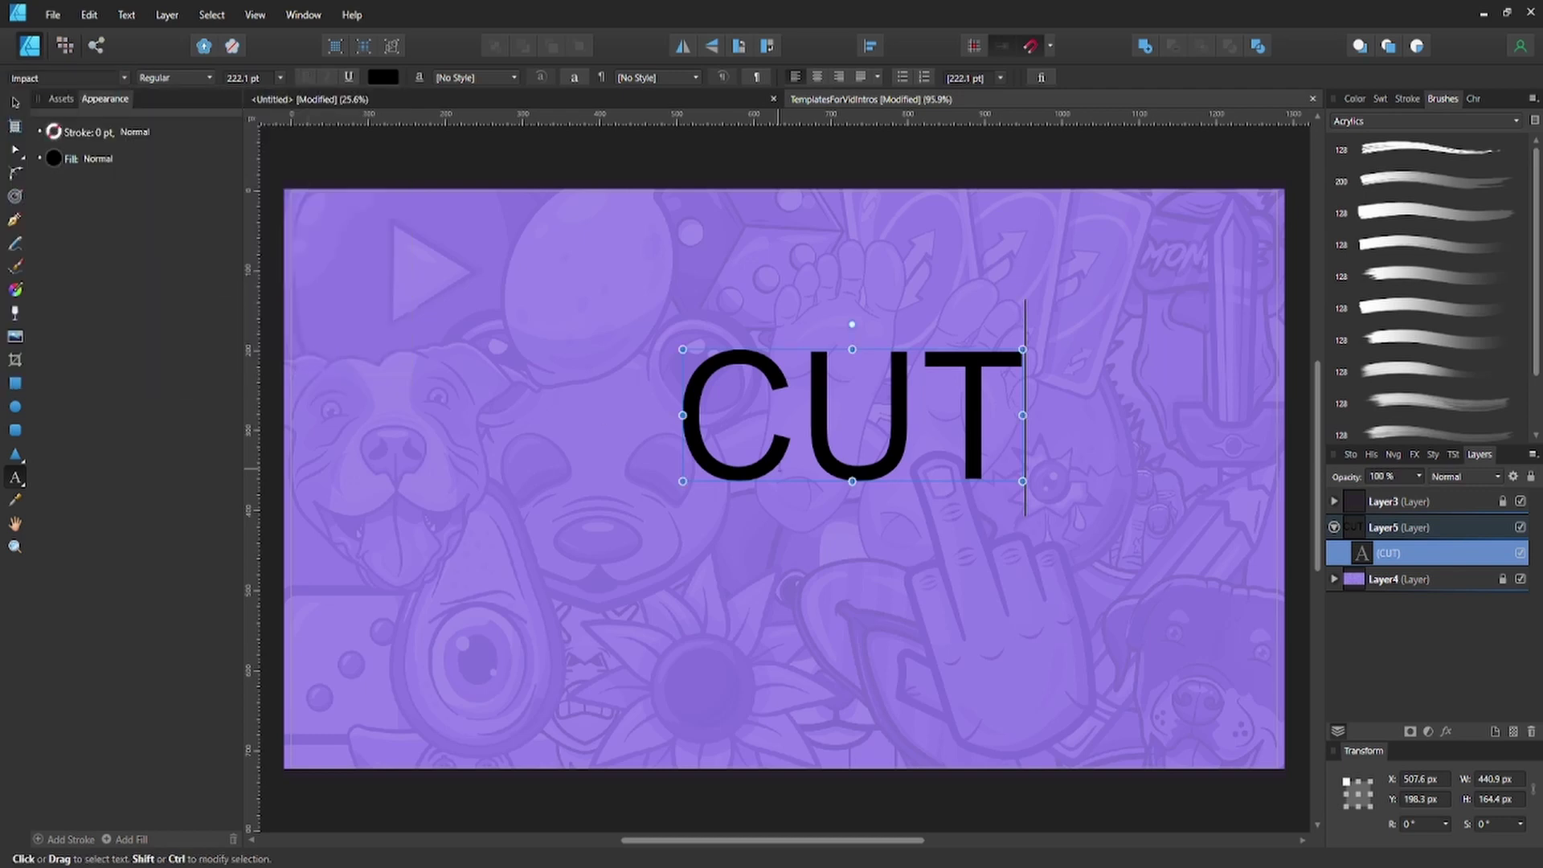
pyautogui.doubleClick(778, 464)
pyautogui.click(126, 77)
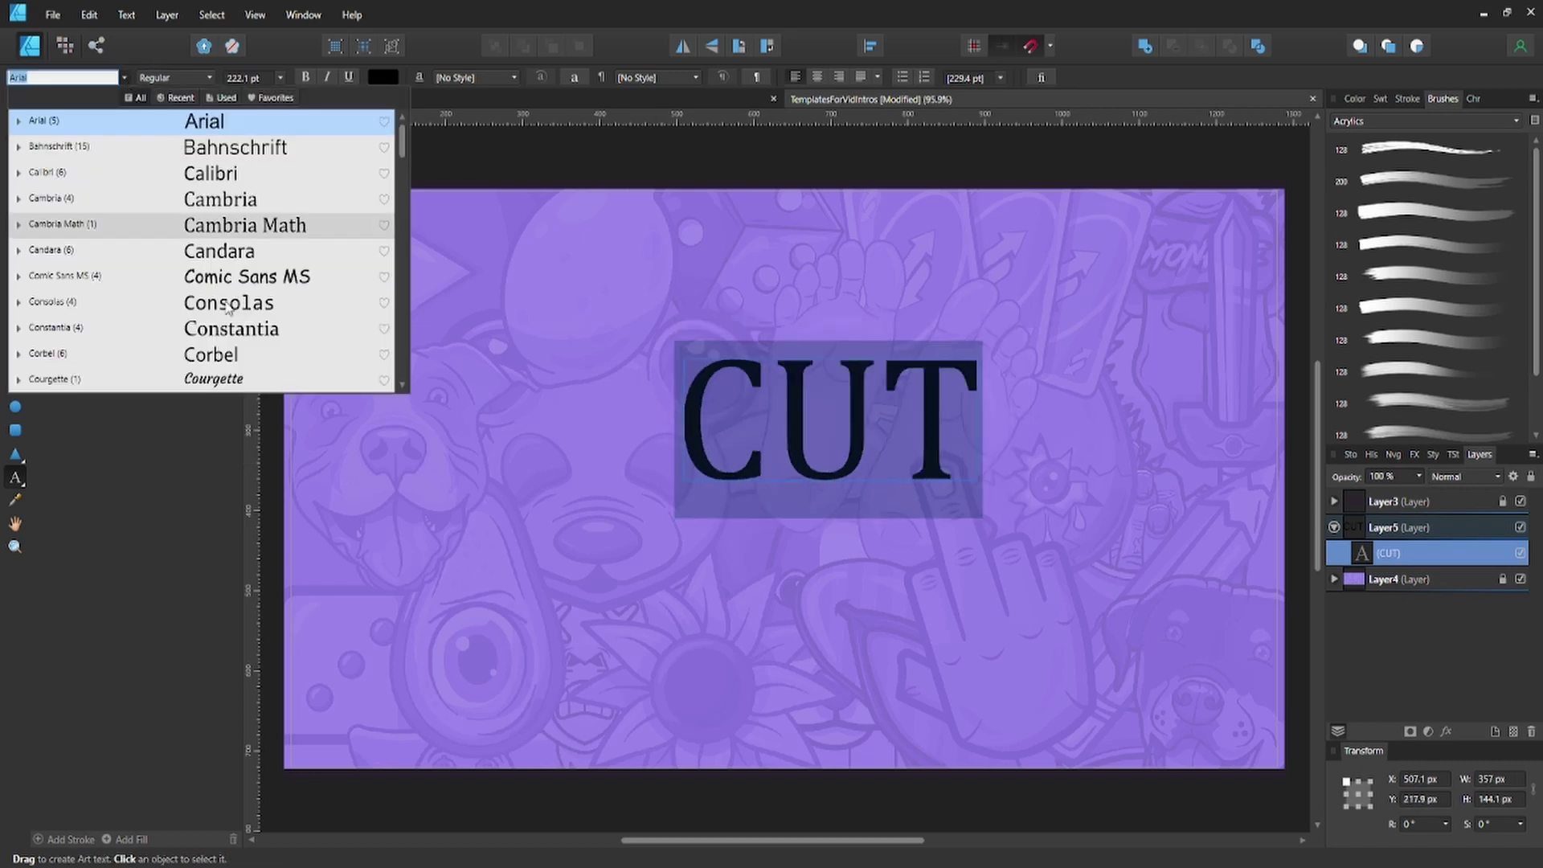
pyautogui.scroll(-2, 243, 336)
pyautogui.scroll(-2, 244, 336)
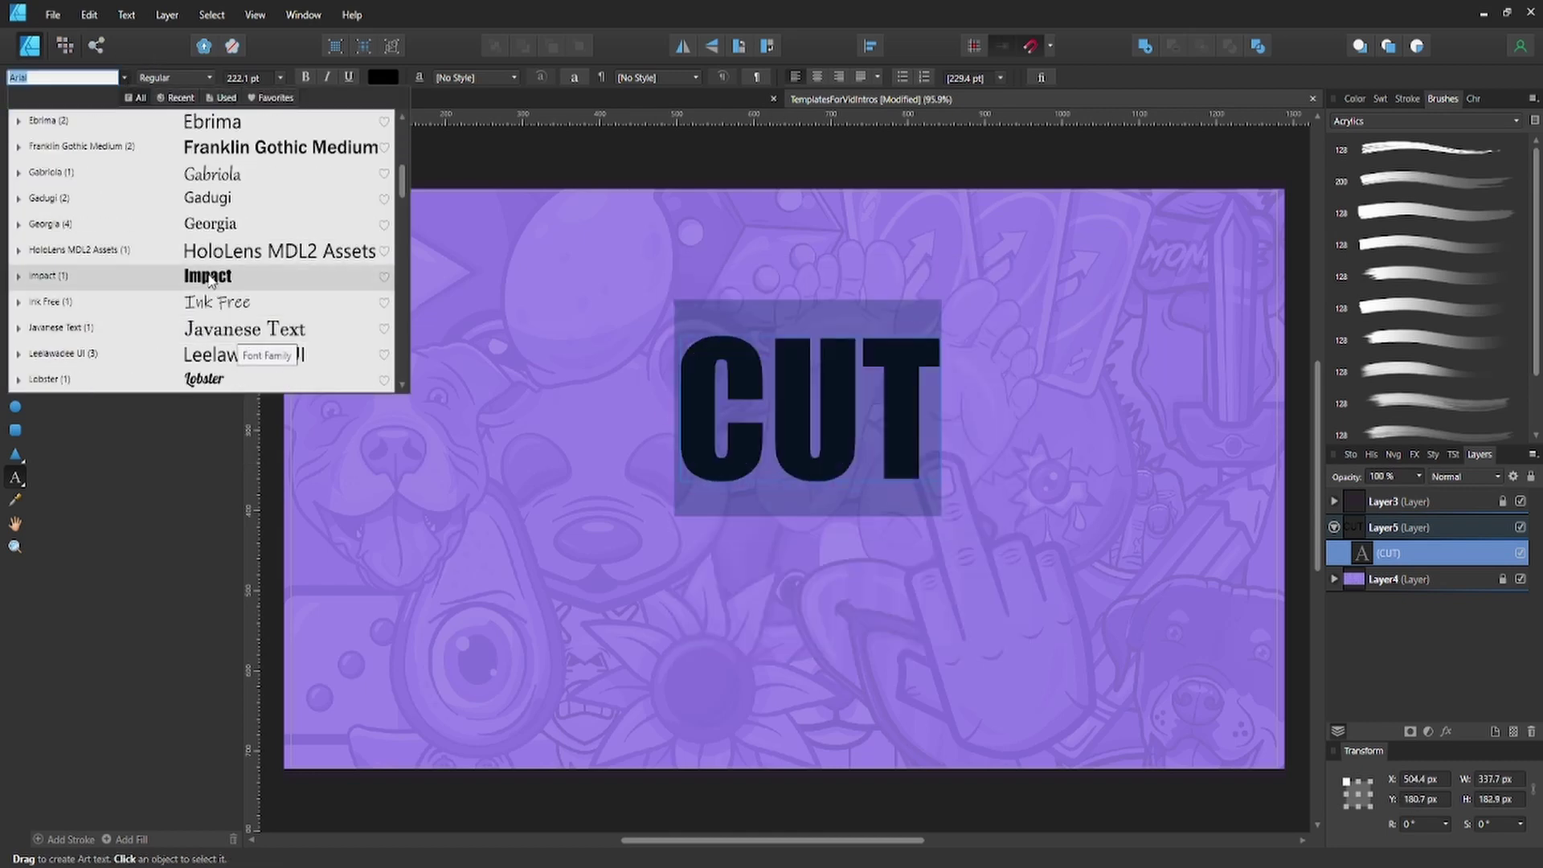
pyautogui.click(216, 277)
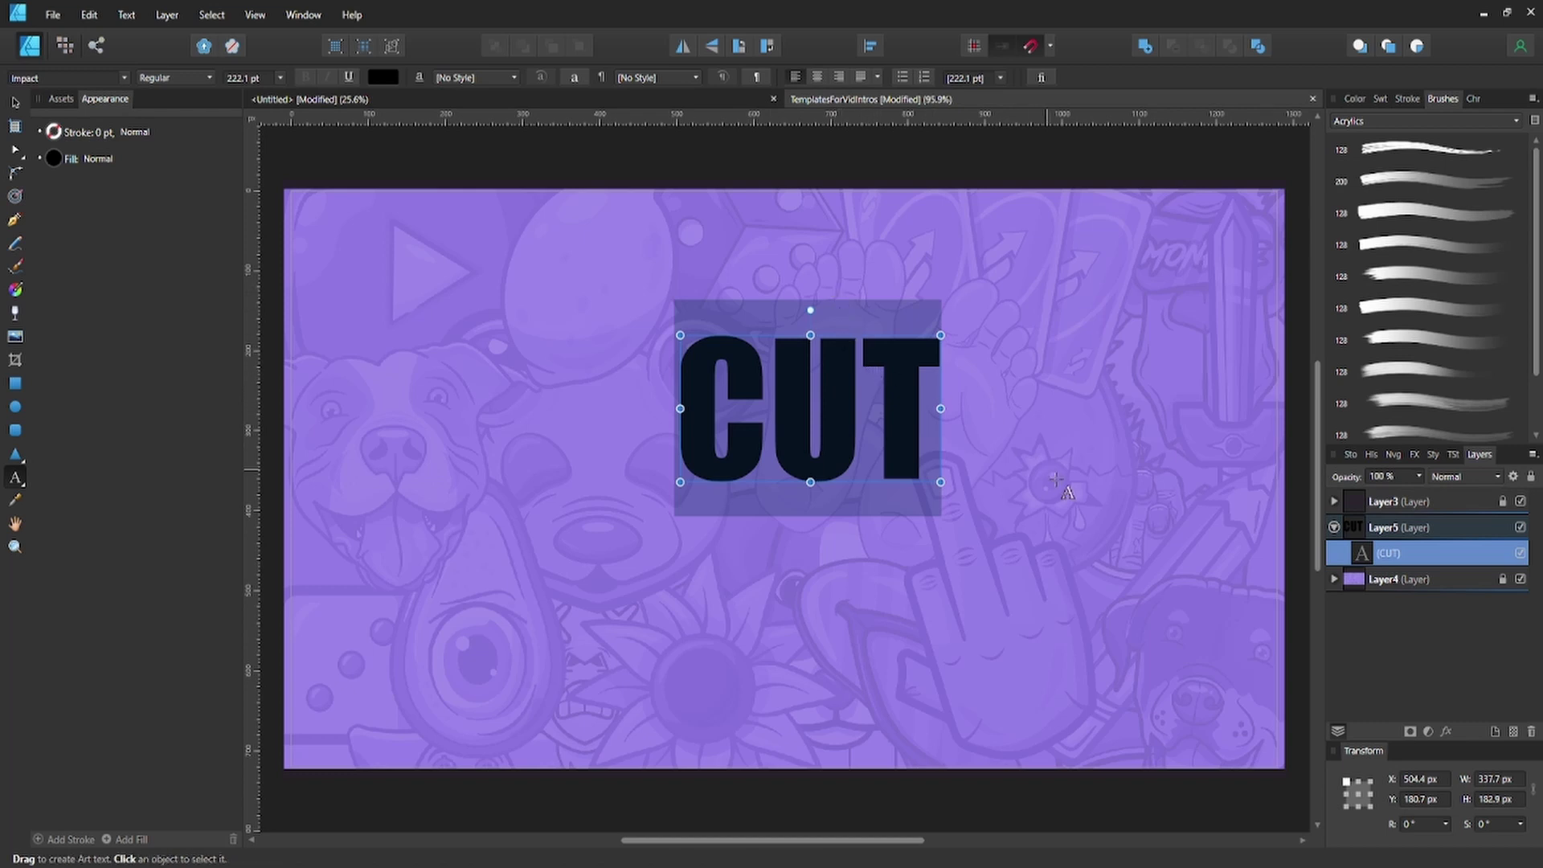
# Undo the stray V edit, select CUT and convert it to curves
pyautogui.write('V')
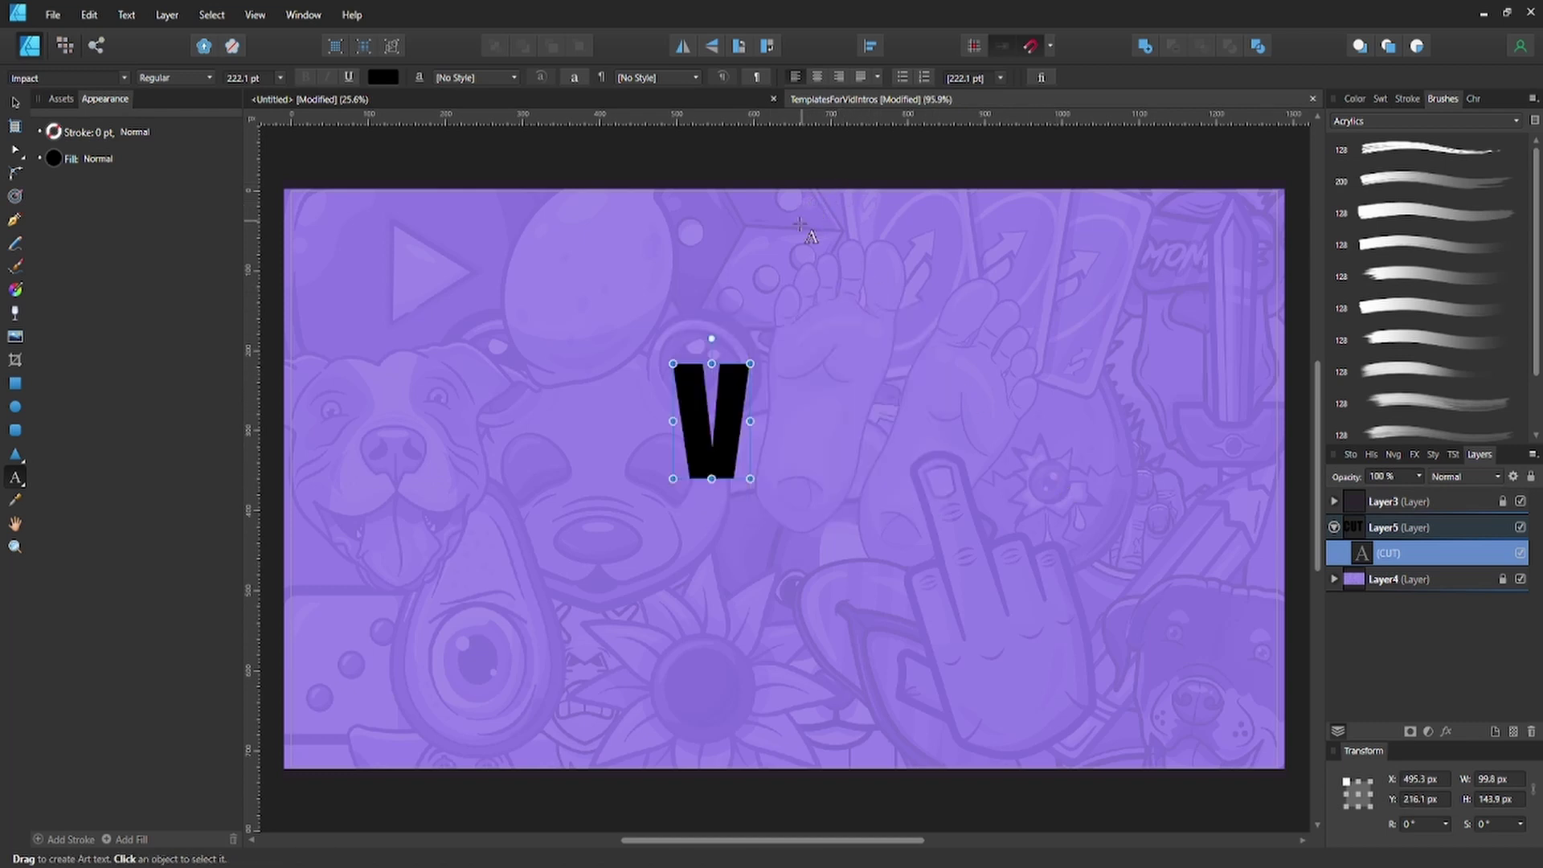
pyautogui.hotkey('ctrl', 'z')
pyautogui.press('Escape')
pyautogui.press('v')
pyautogui.click(828, 439)
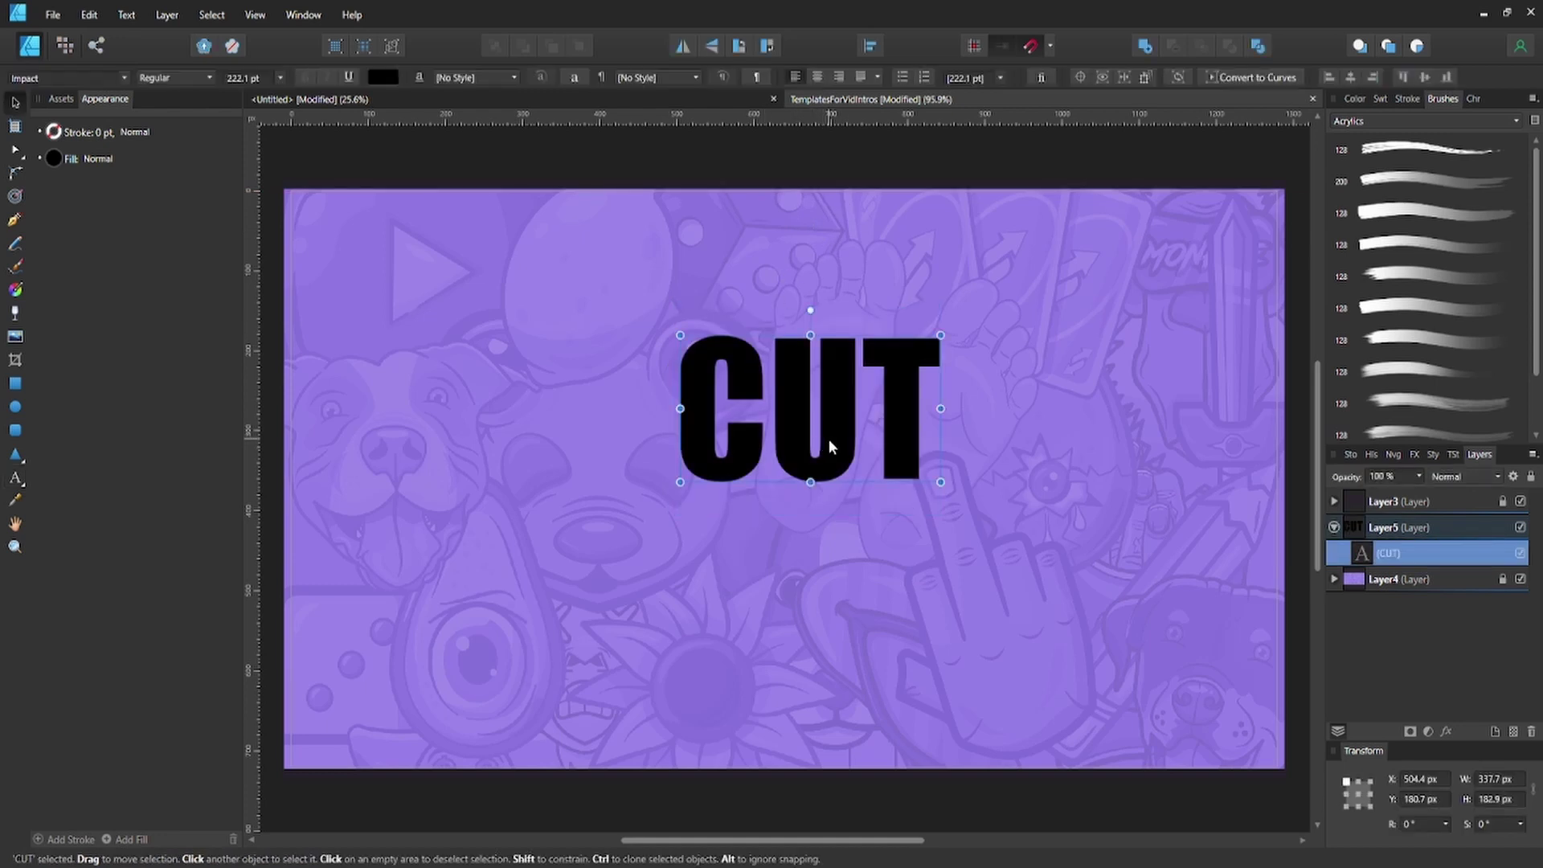
pyautogui.click(1284, 74)
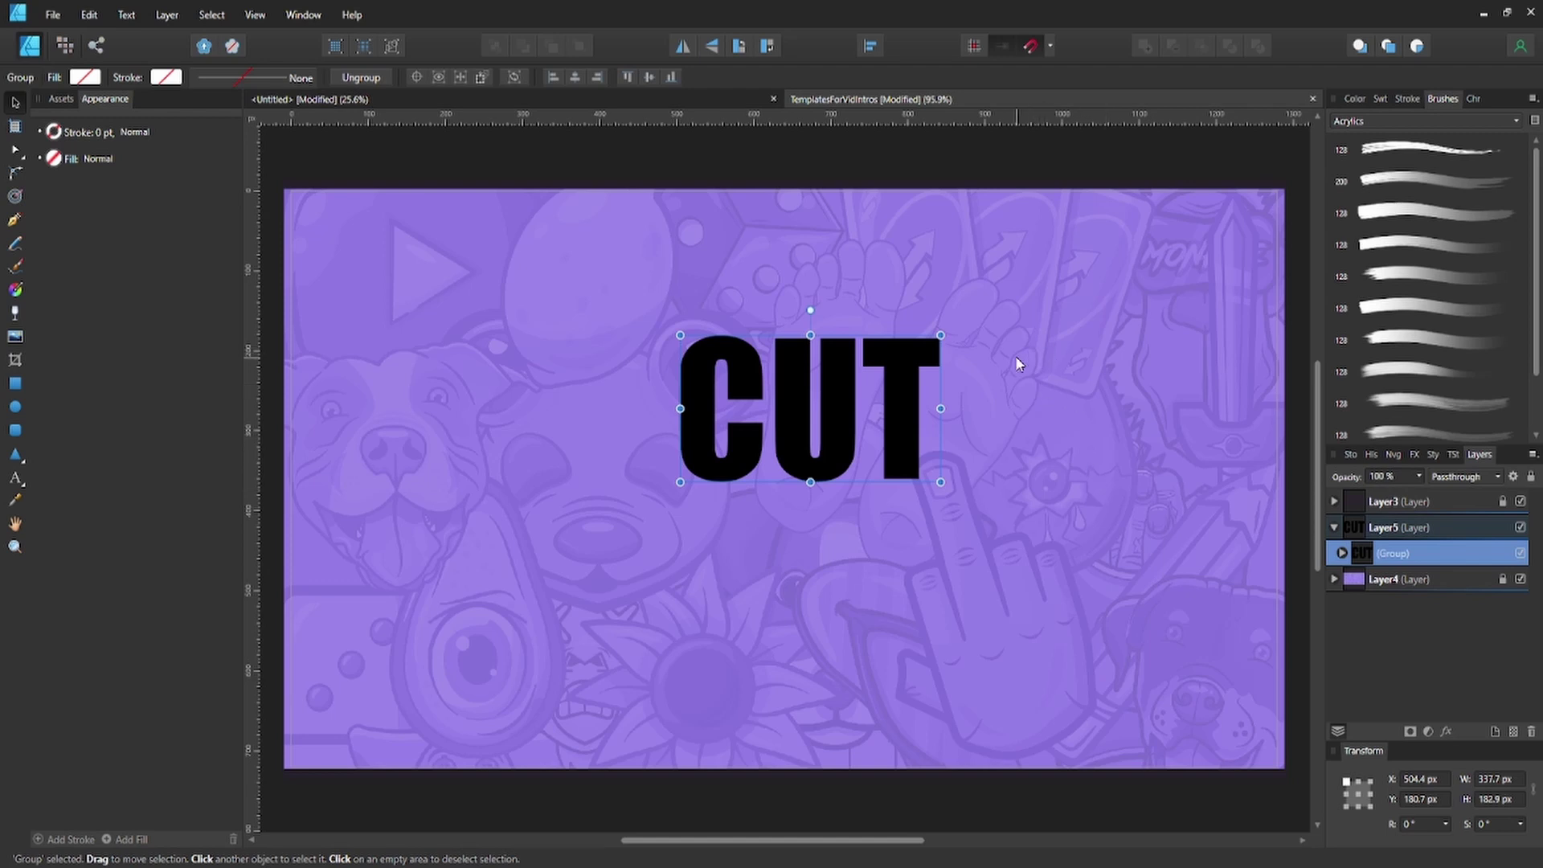
# Inspect the C, U and T outlines, undo a T node tweak, and reselect the group
pyautogui.click(1342, 553)
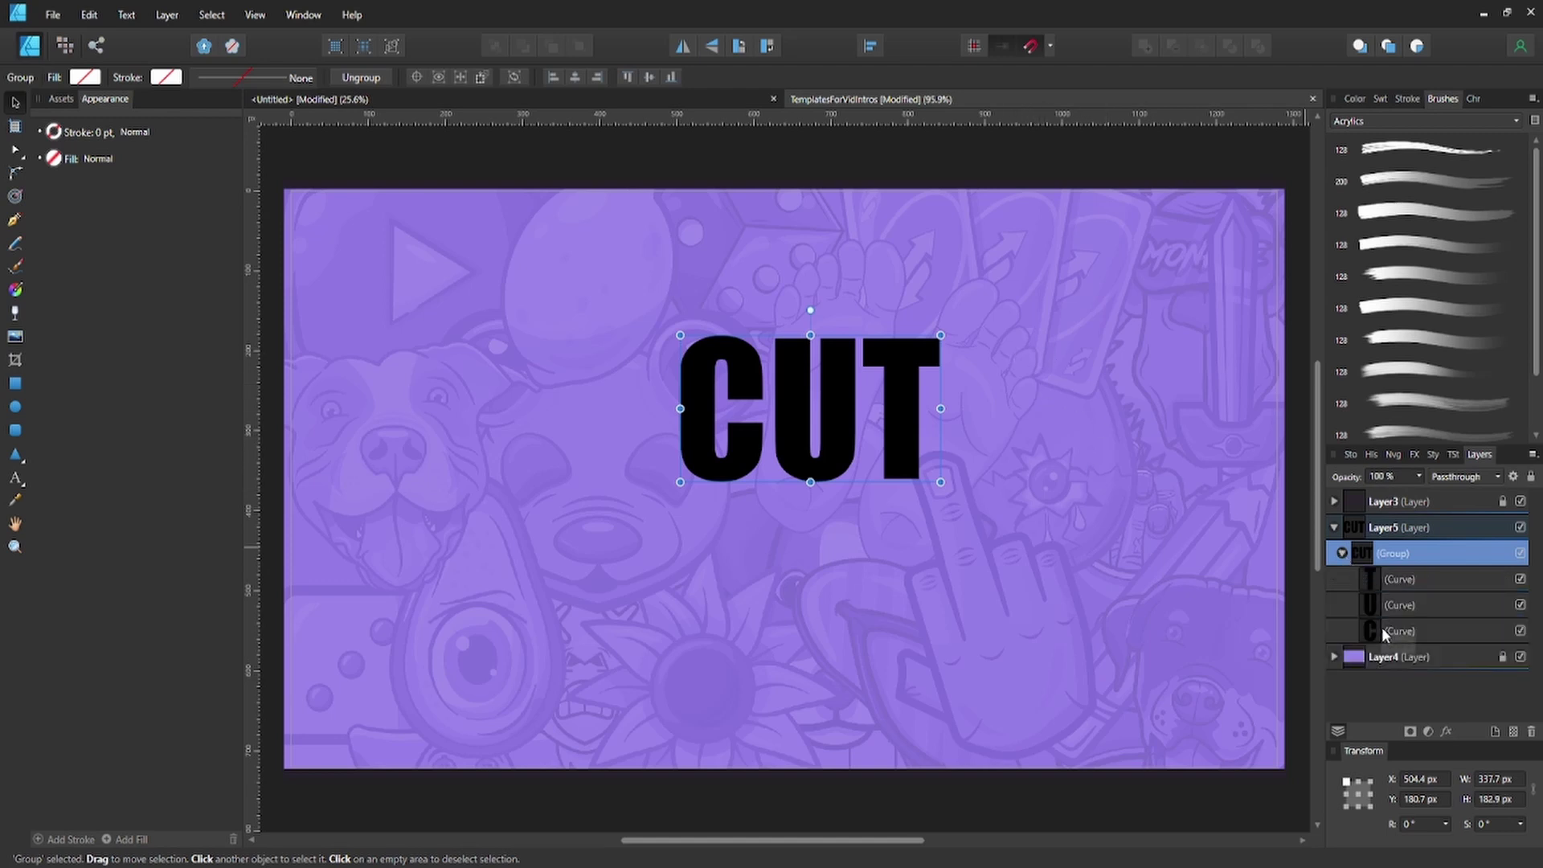
pyautogui.click(1388, 627)
pyautogui.click(1397, 607)
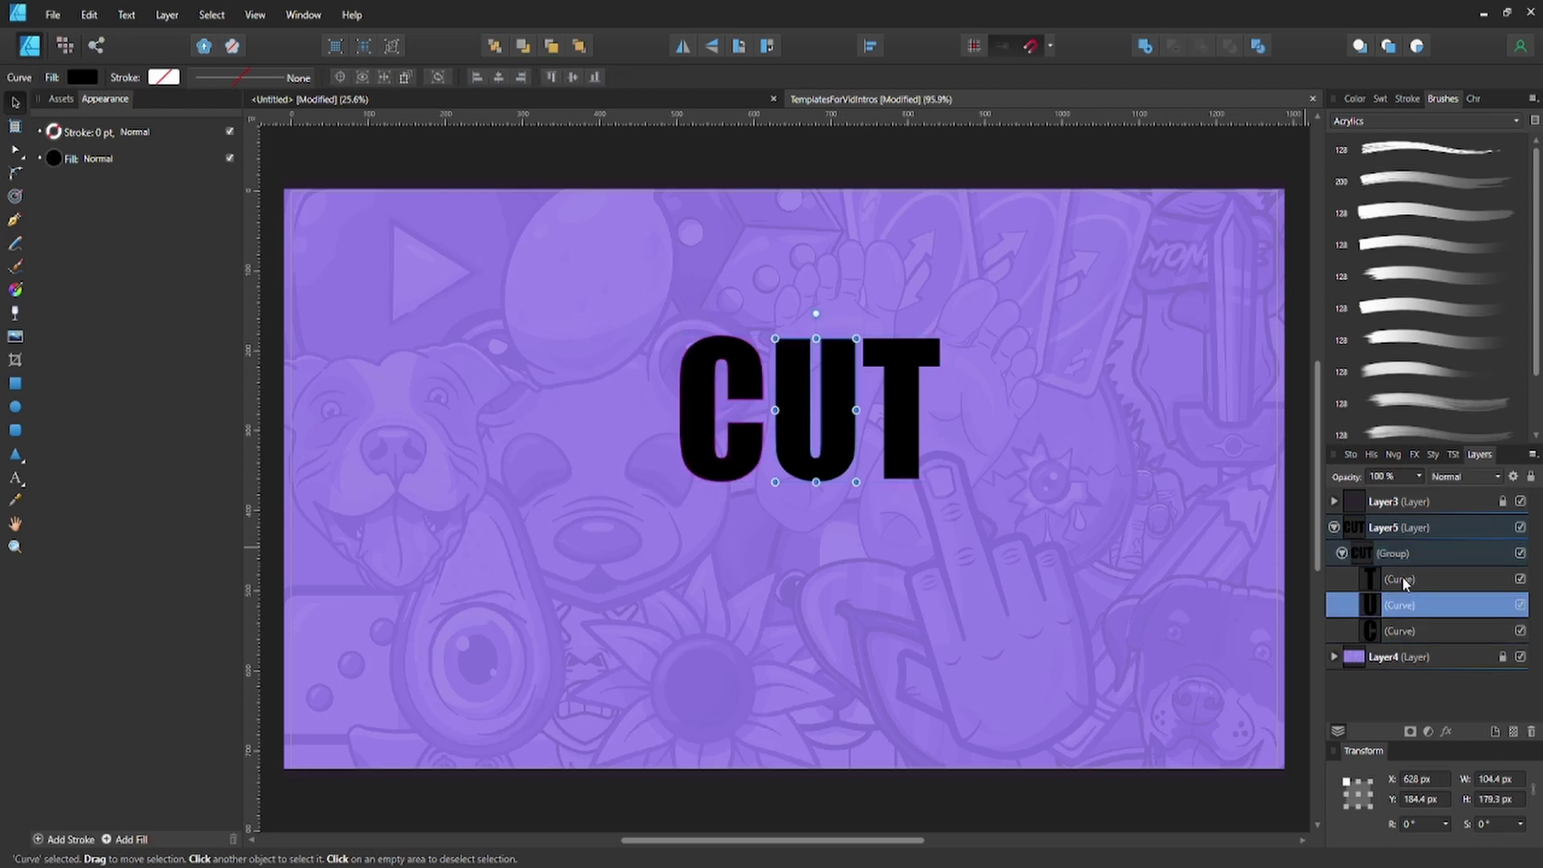
pyautogui.click(1395, 581)
pyautogui.press('a')
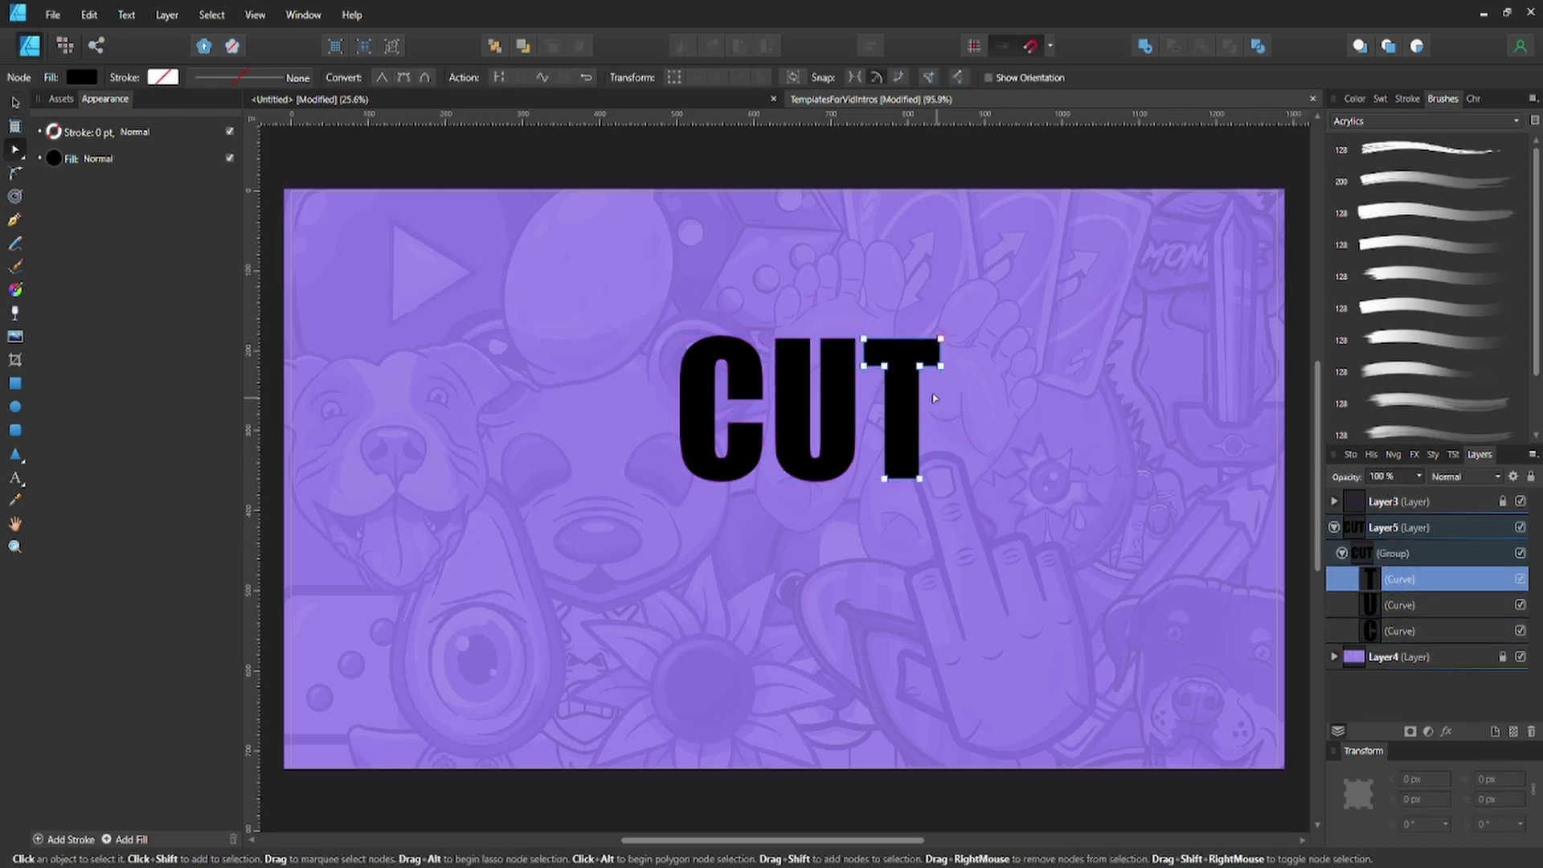
pyautogui.moveTo(920, 366); pyautogui.dragTo(962, 411)
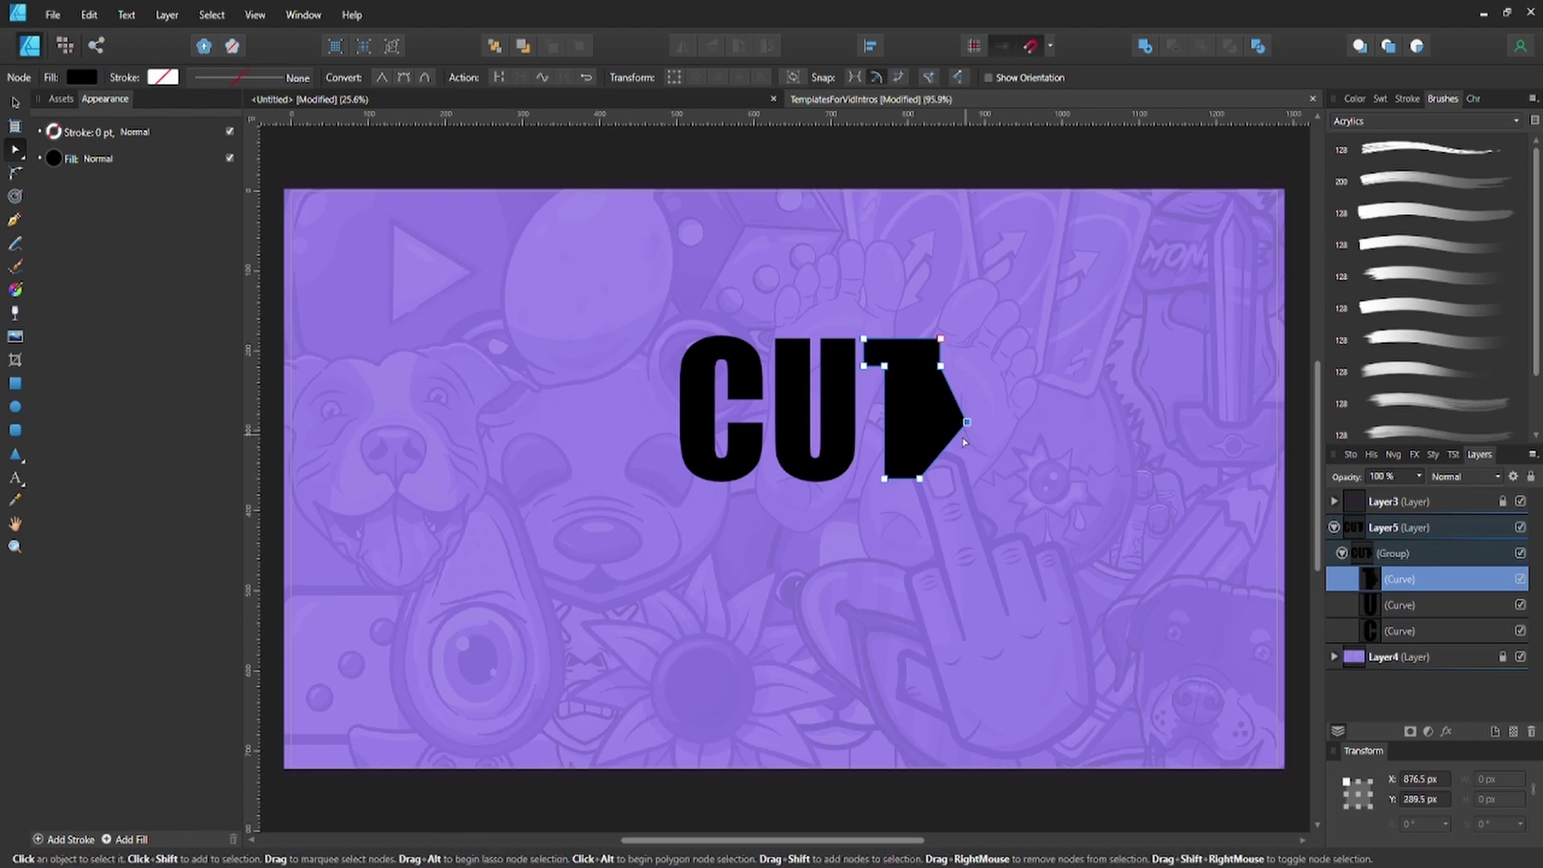
pyautogui.hotkey('ctrl', 'z')
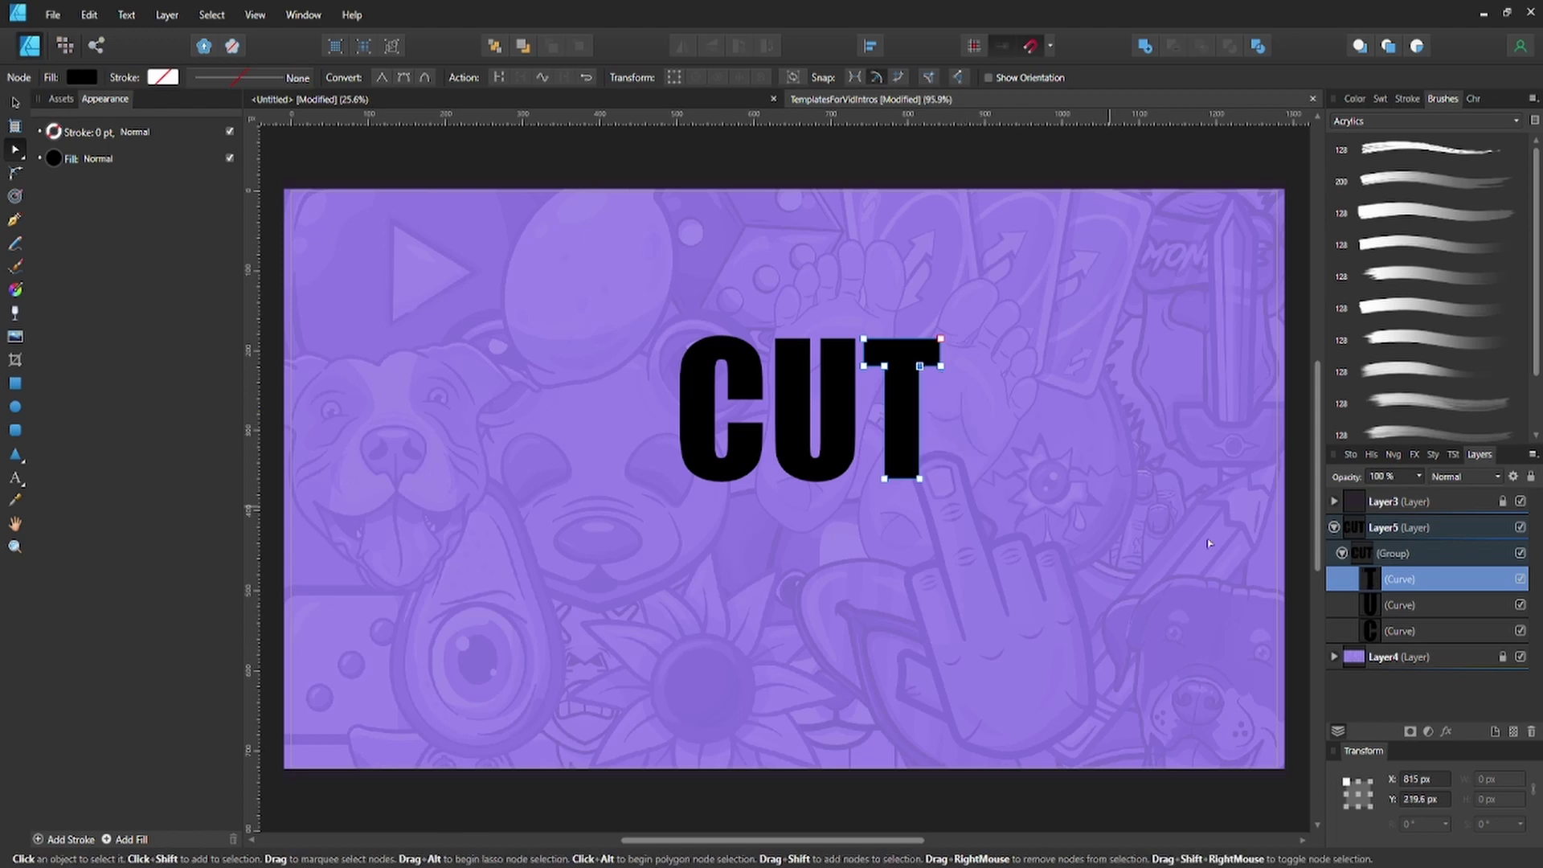
pyautogui.click(1341, 554)
pyautogui.click(1360, 555)
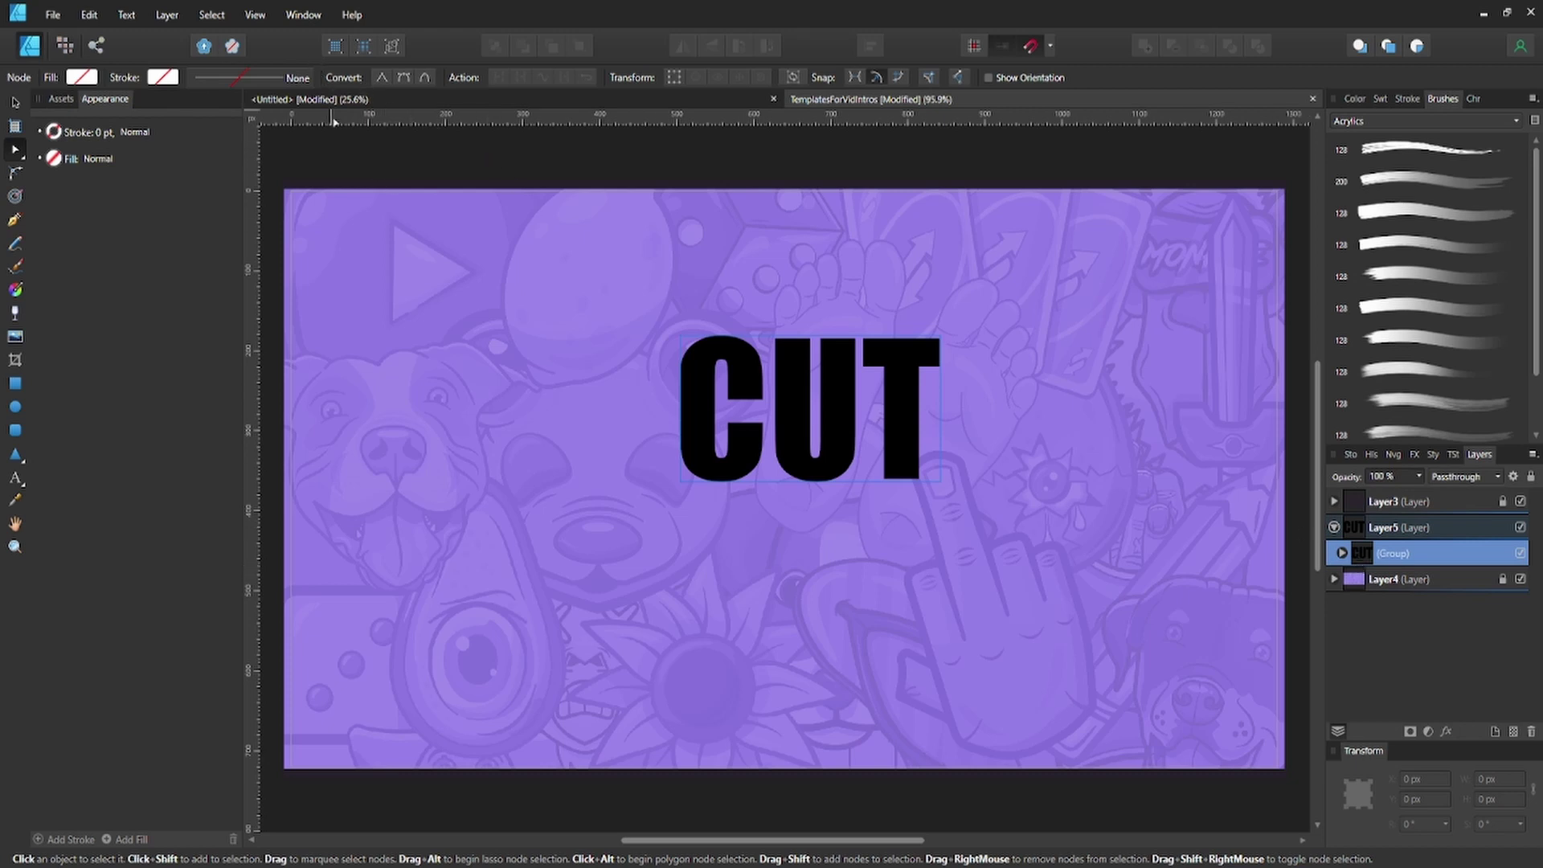
pyautogui.press('v')
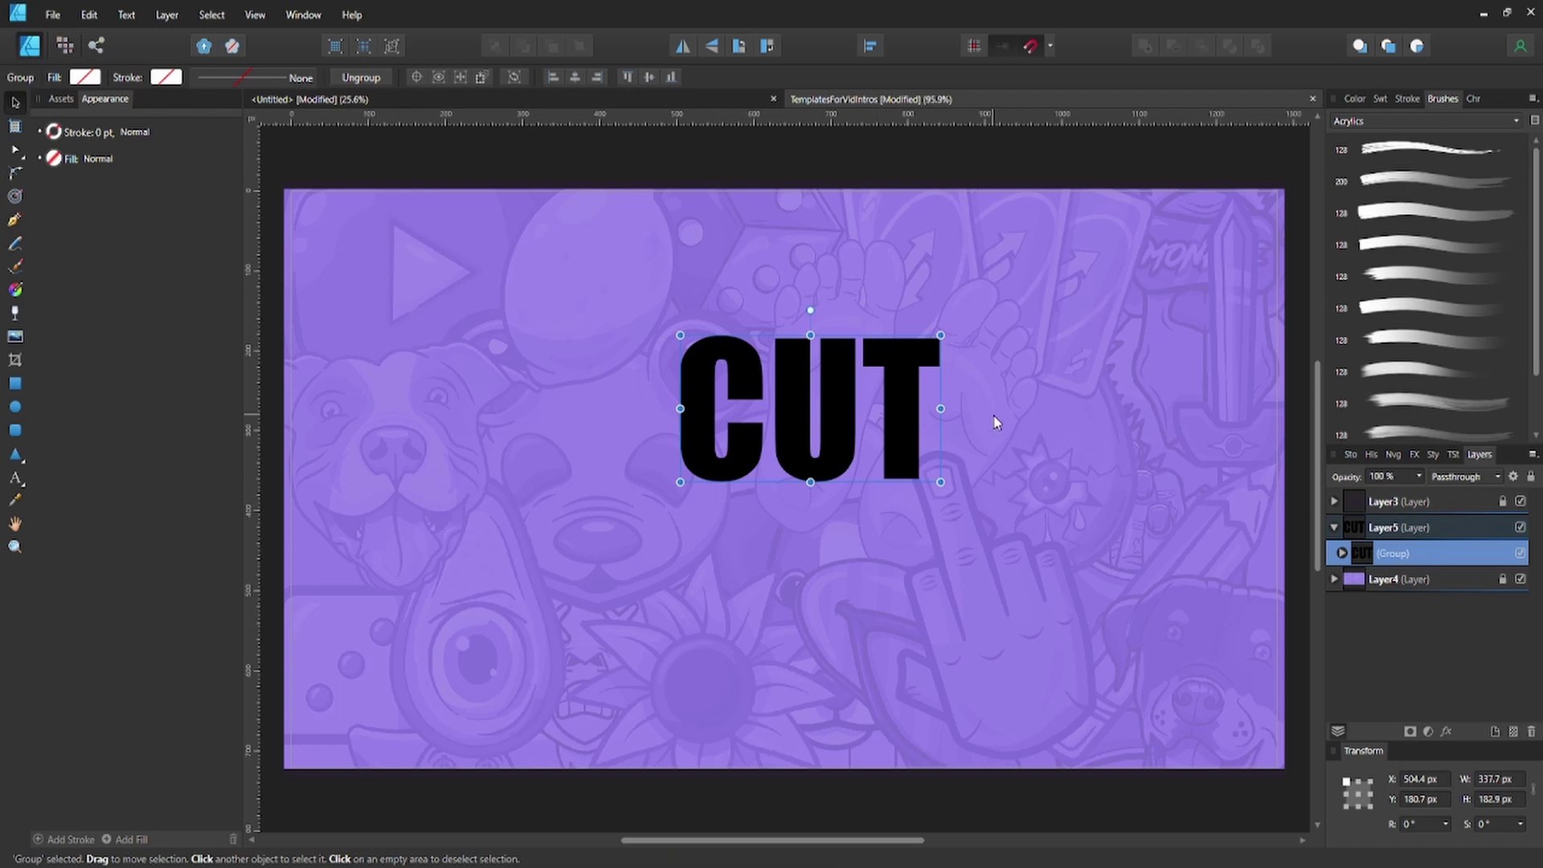
# Ungroup CUT and draw a thin rectangle across it with a 30% light grey fill
pyautogui.hotkey('ctrl', 'shift', 'g')
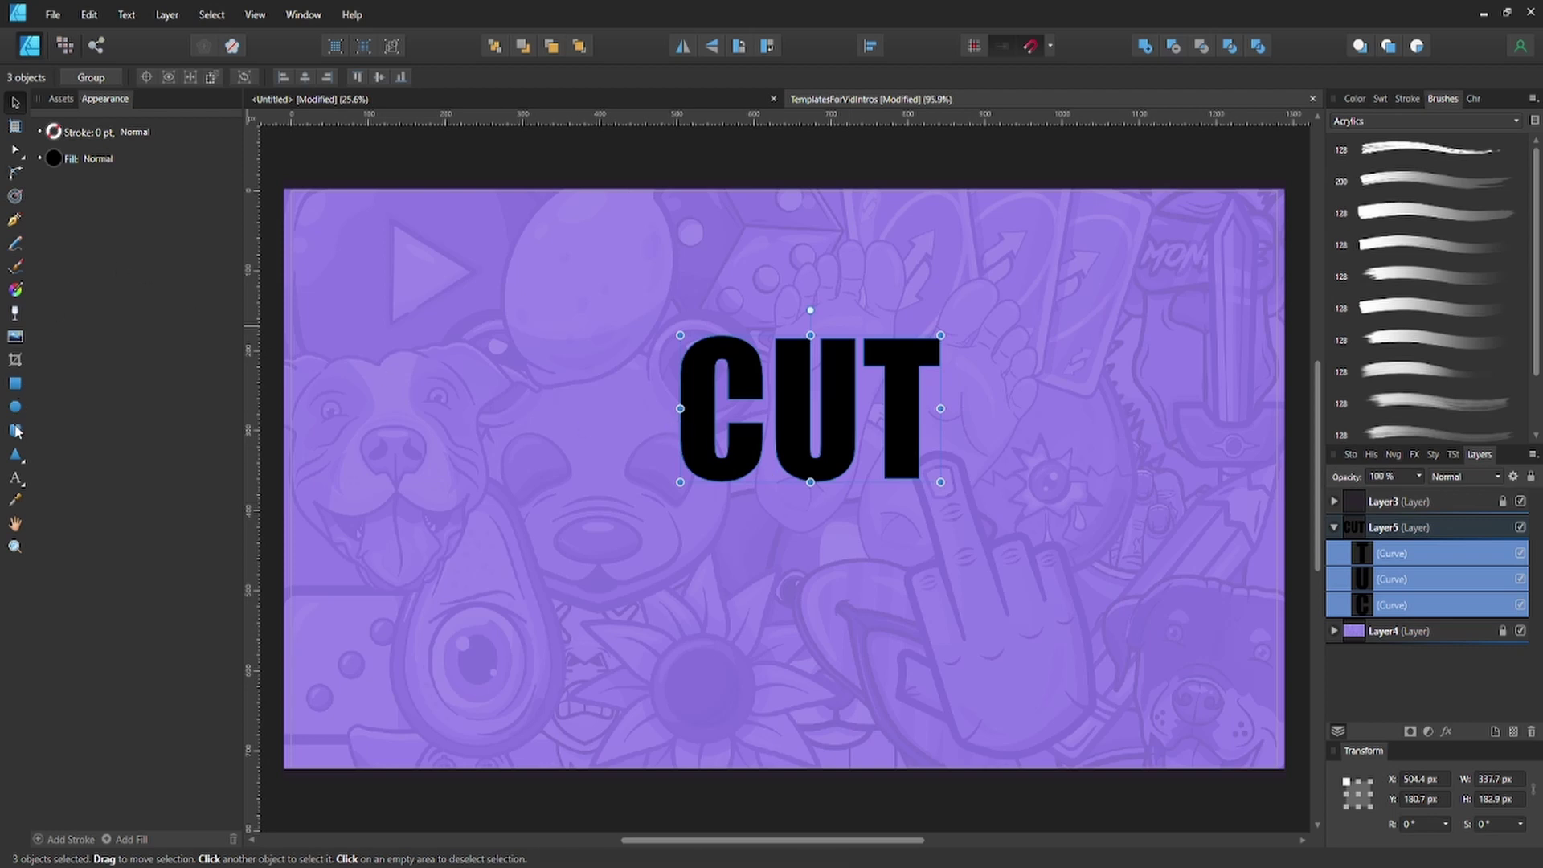
pyautogui.click(15, 384)
pyautogui.moveTo(647, 374); pyautogui.dragTo(997, 400)
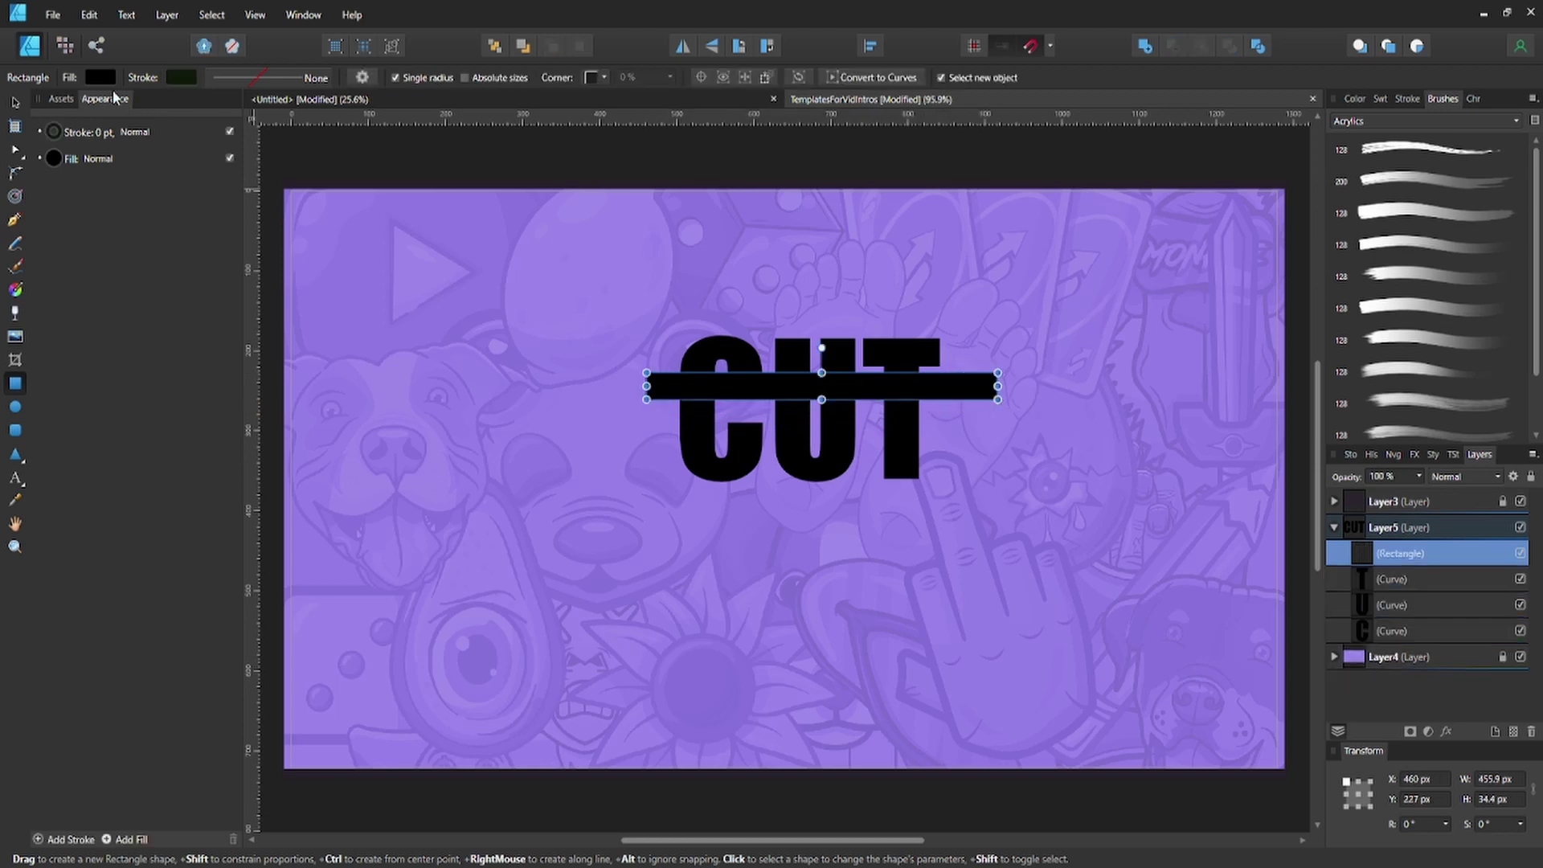
pyautogui.click(106, 81)
pyautogui.moveTo(126, 183); pyautogui.dragTo(89, 177)
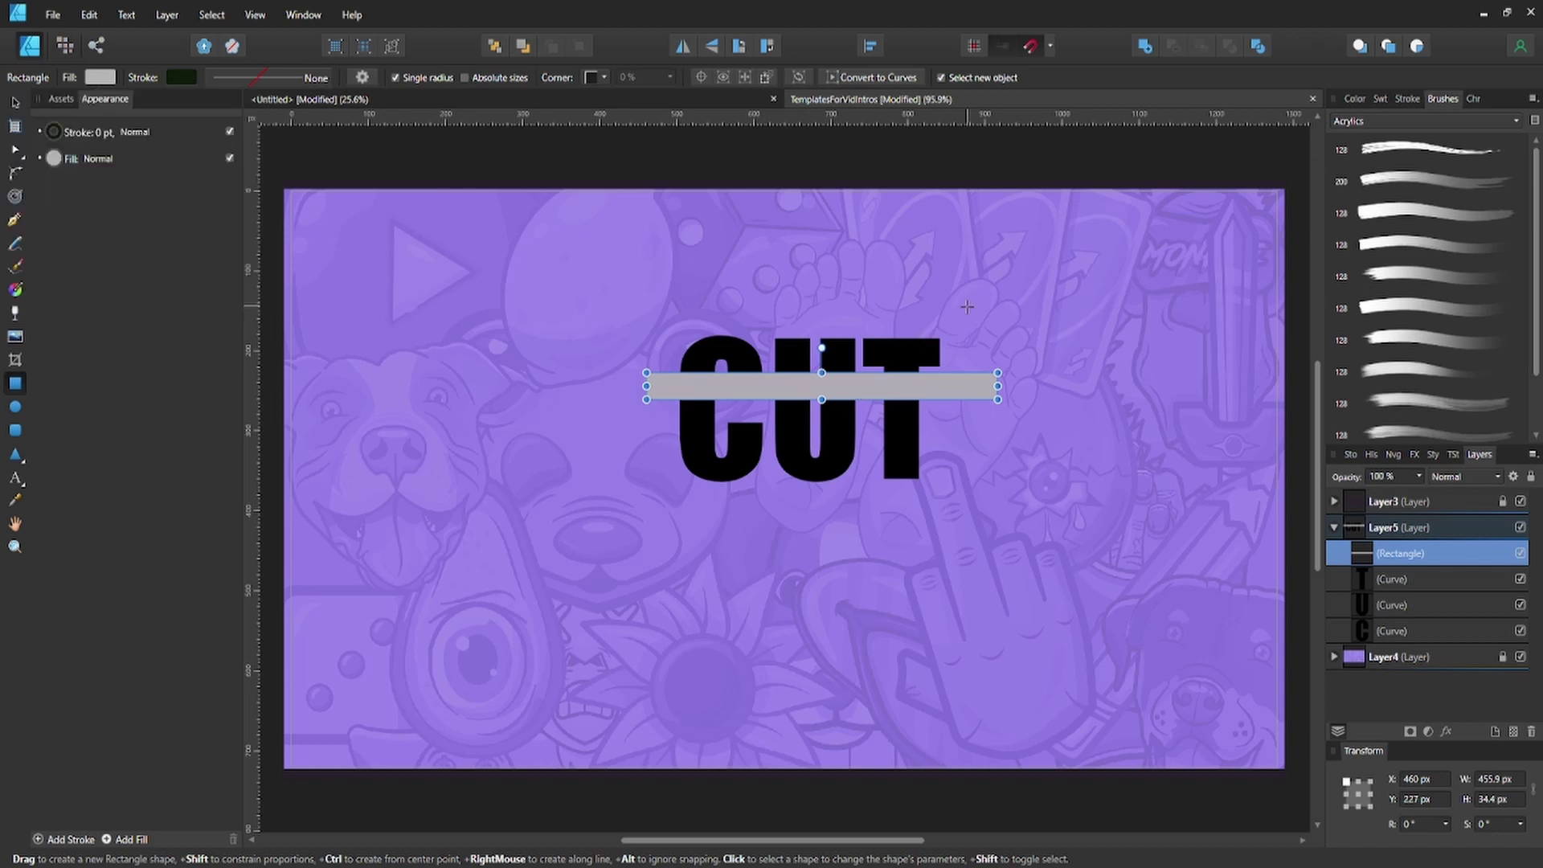
# Rotate the bar about 21° across CUT, stretch it past the letters, and select it with them
pyautogui.press('v')
pyautogui.moveTo(948, 386); pyautogui.dragTo(941, 410)
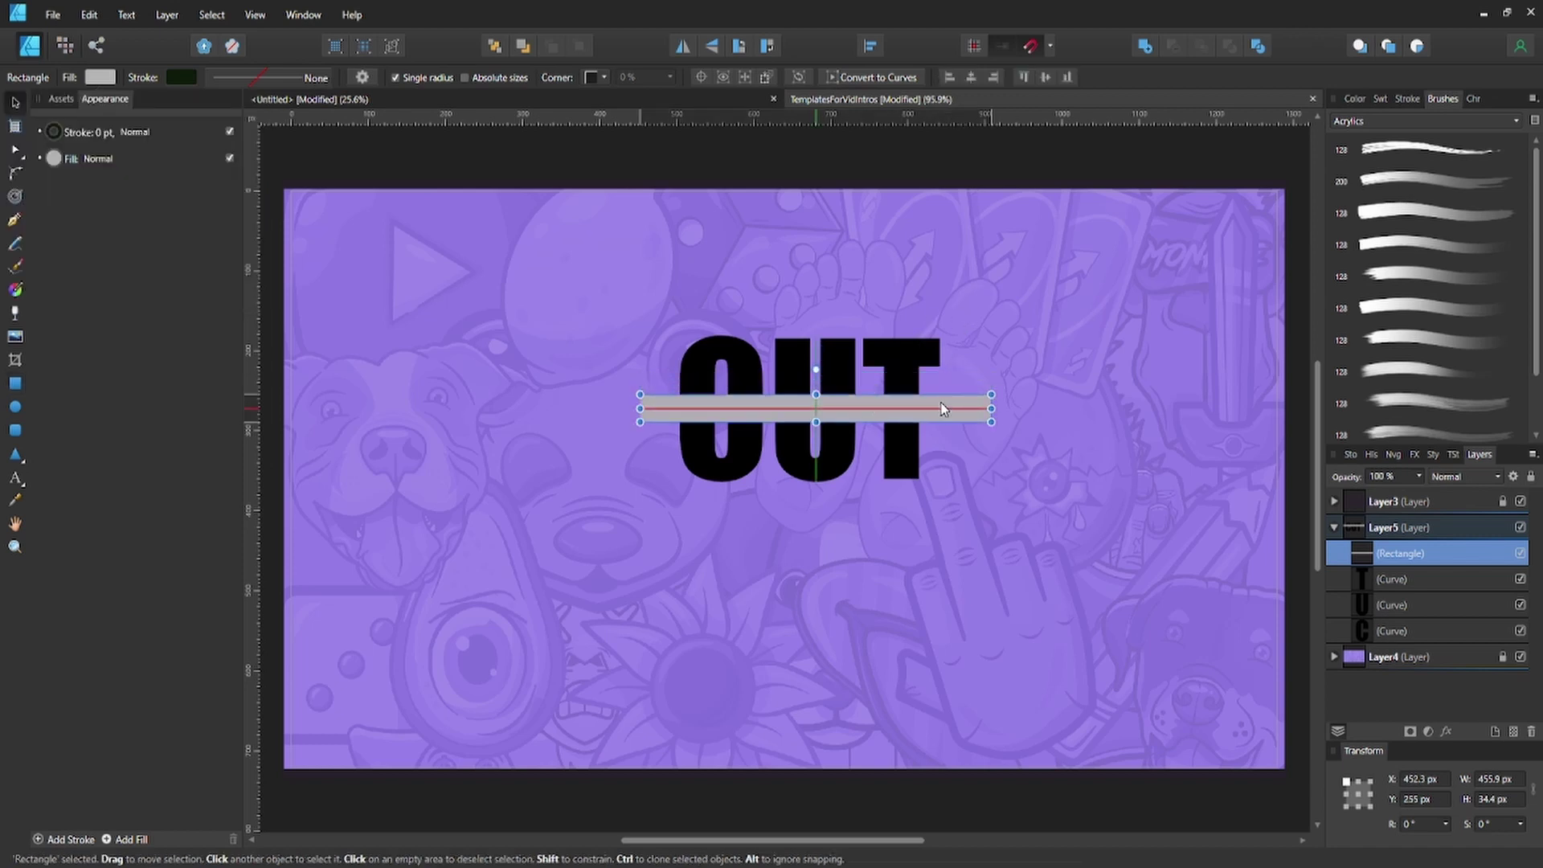
pyautogui.scroll(1, 787, 388)
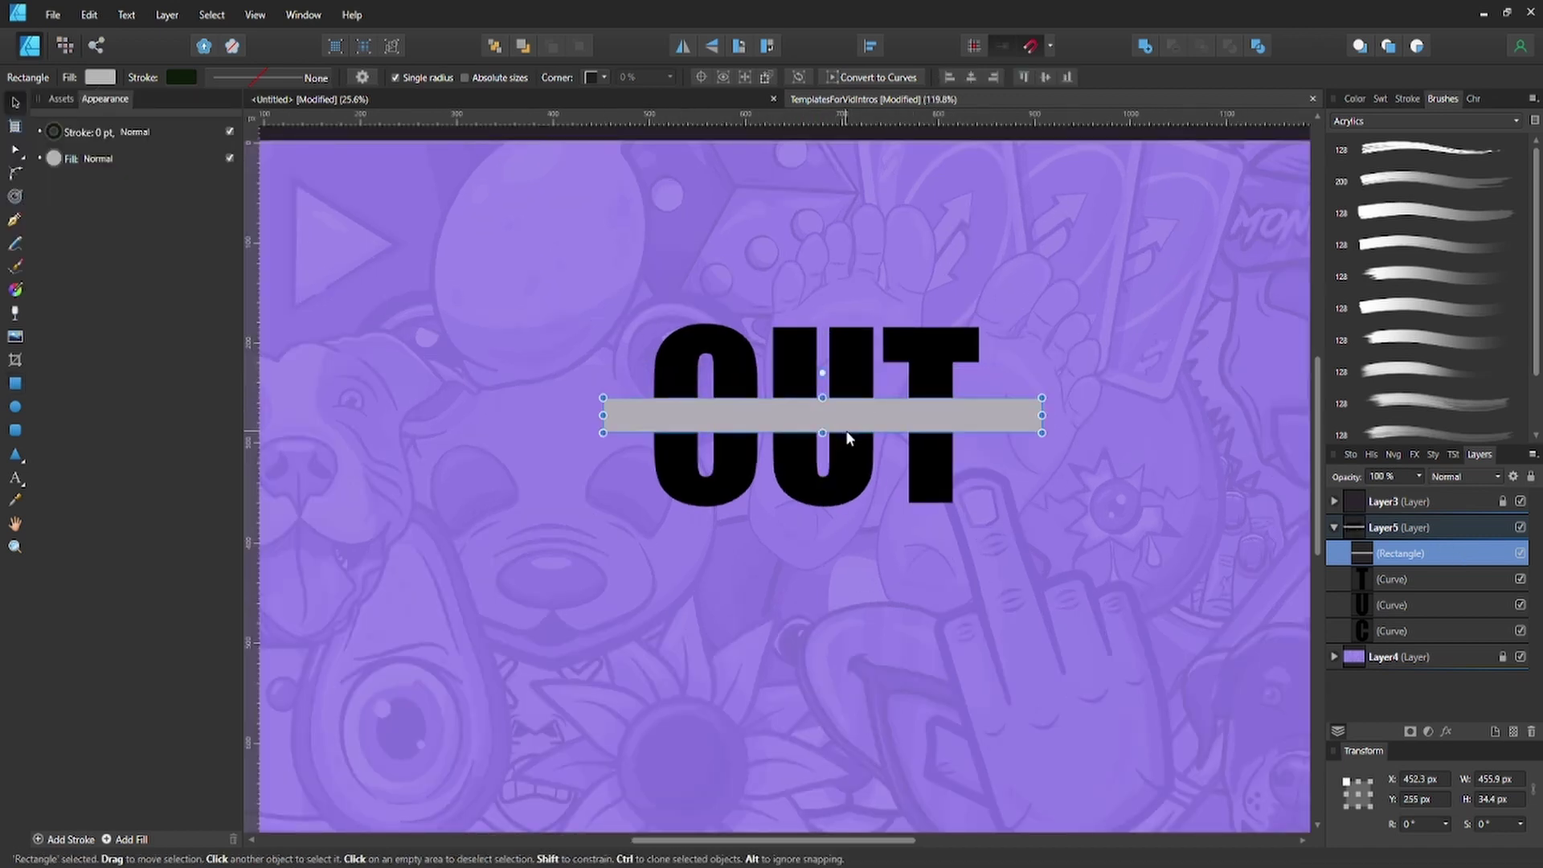
pyautogui.moveTo(1050, 391); pyautogui.dragTo(1026, 314)
pyautogui.moveTo(954, 372); pyautogui.dragTo(948, 396)
pyautogui.moveTo(1028, 357); pyautogui.dragTo(1042, 352)
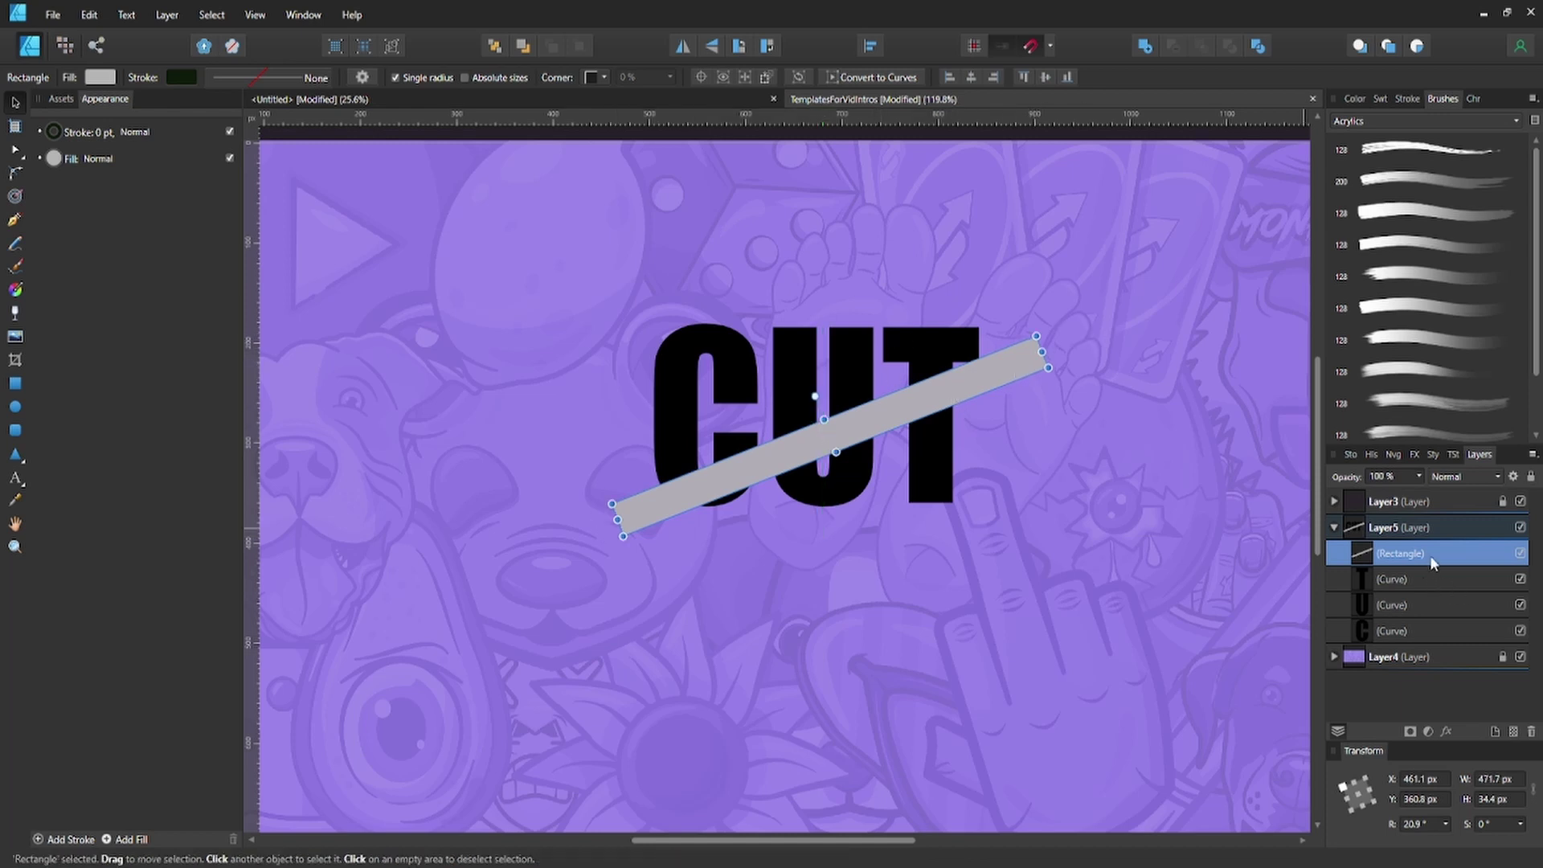
pyautogui.keyDown('shift'); pyautogui.click(1397, 634); pyautogui.keyUp('shift')
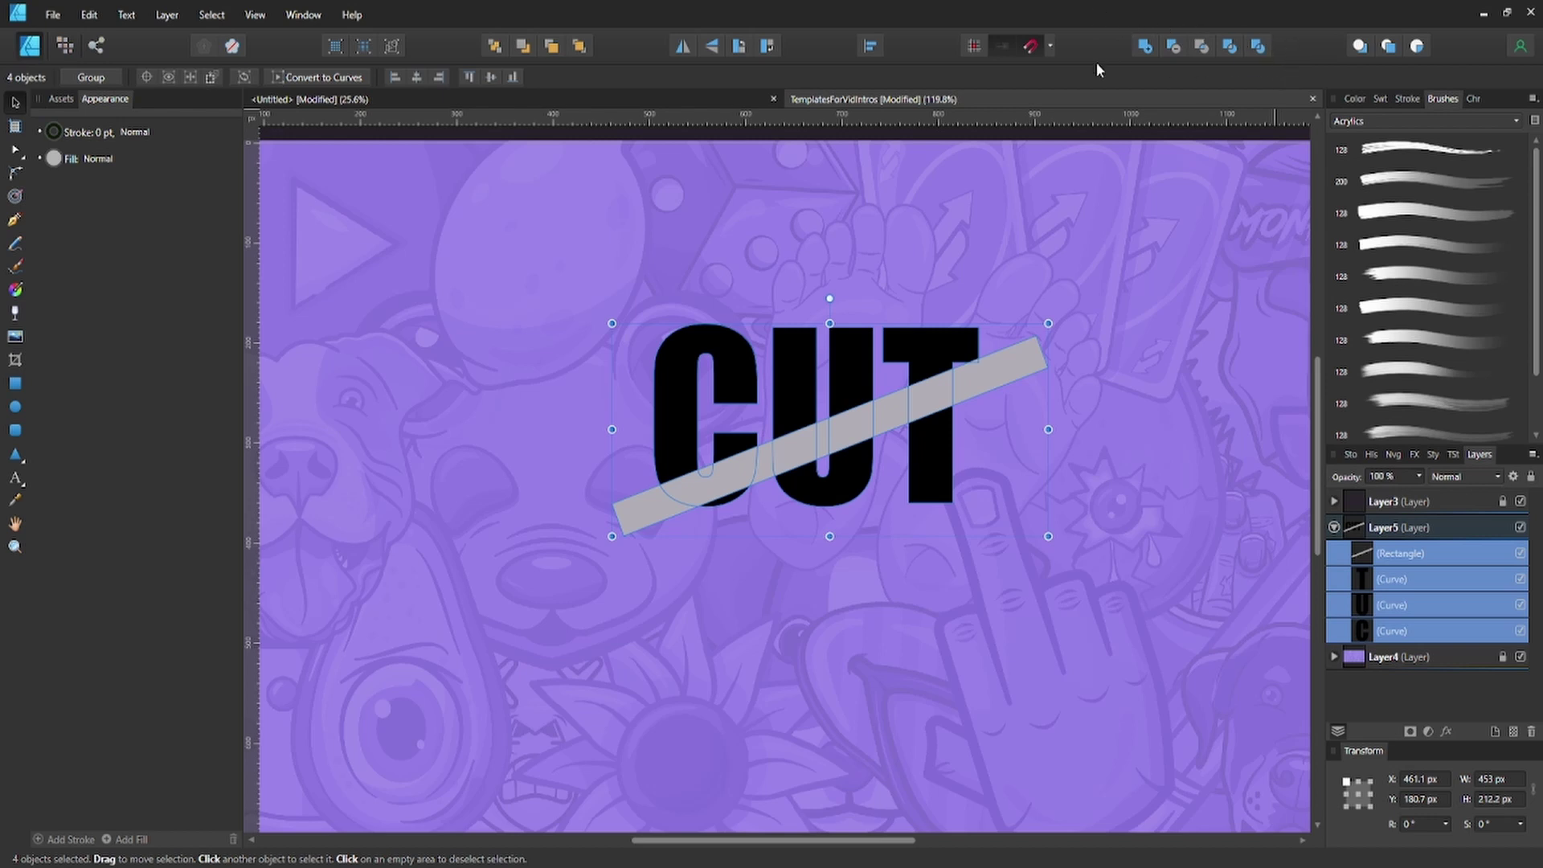
# Divide the bar and letters into 19 pieces, then pick the bar piece right of the T
pyautogui.click(1259, 46)
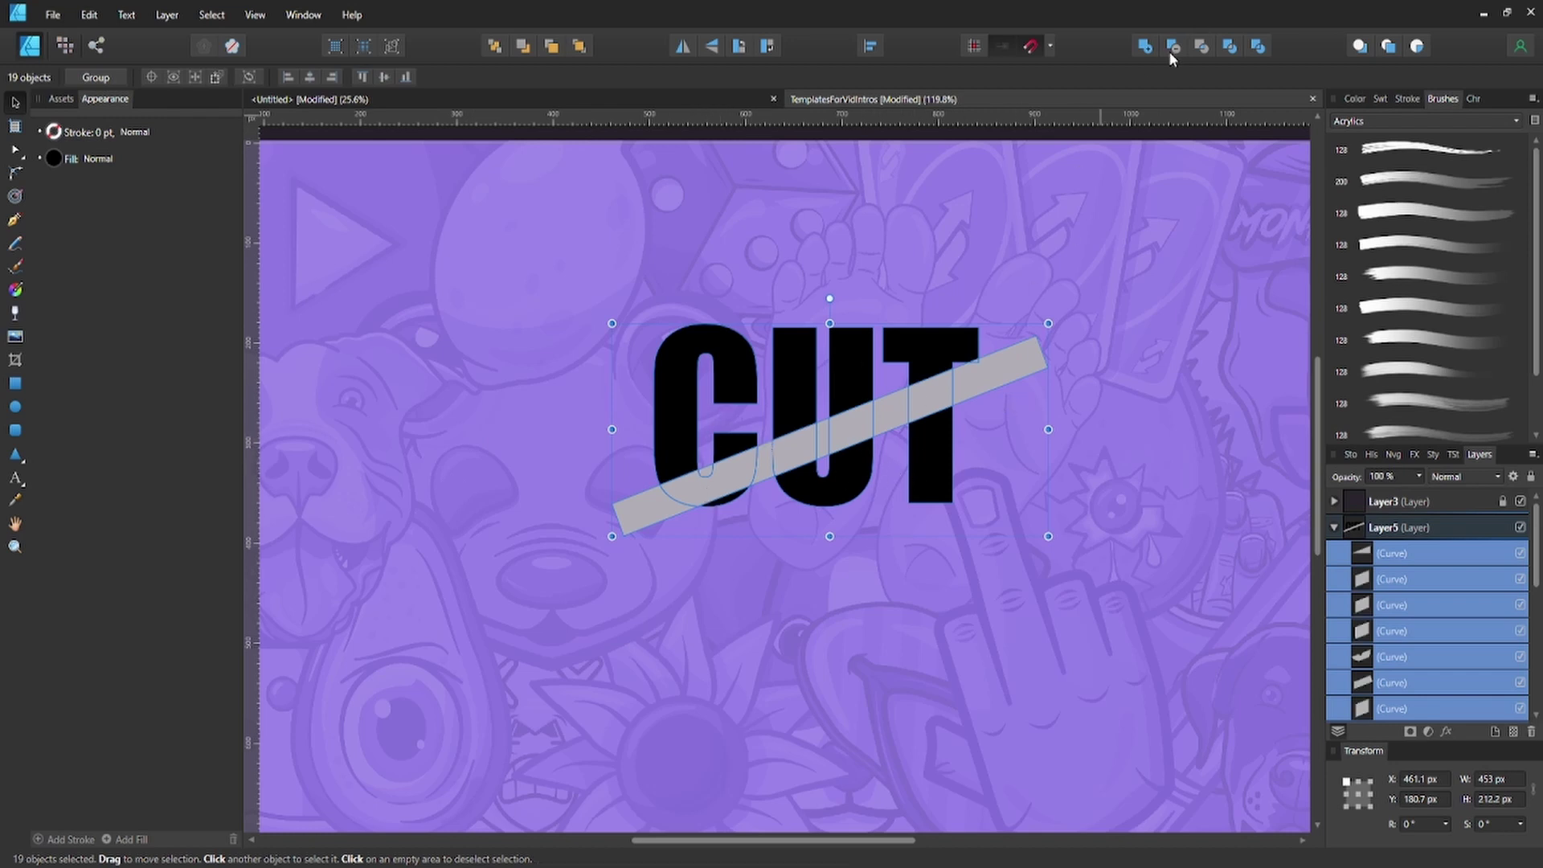
pyautogui.click(1010, 381)
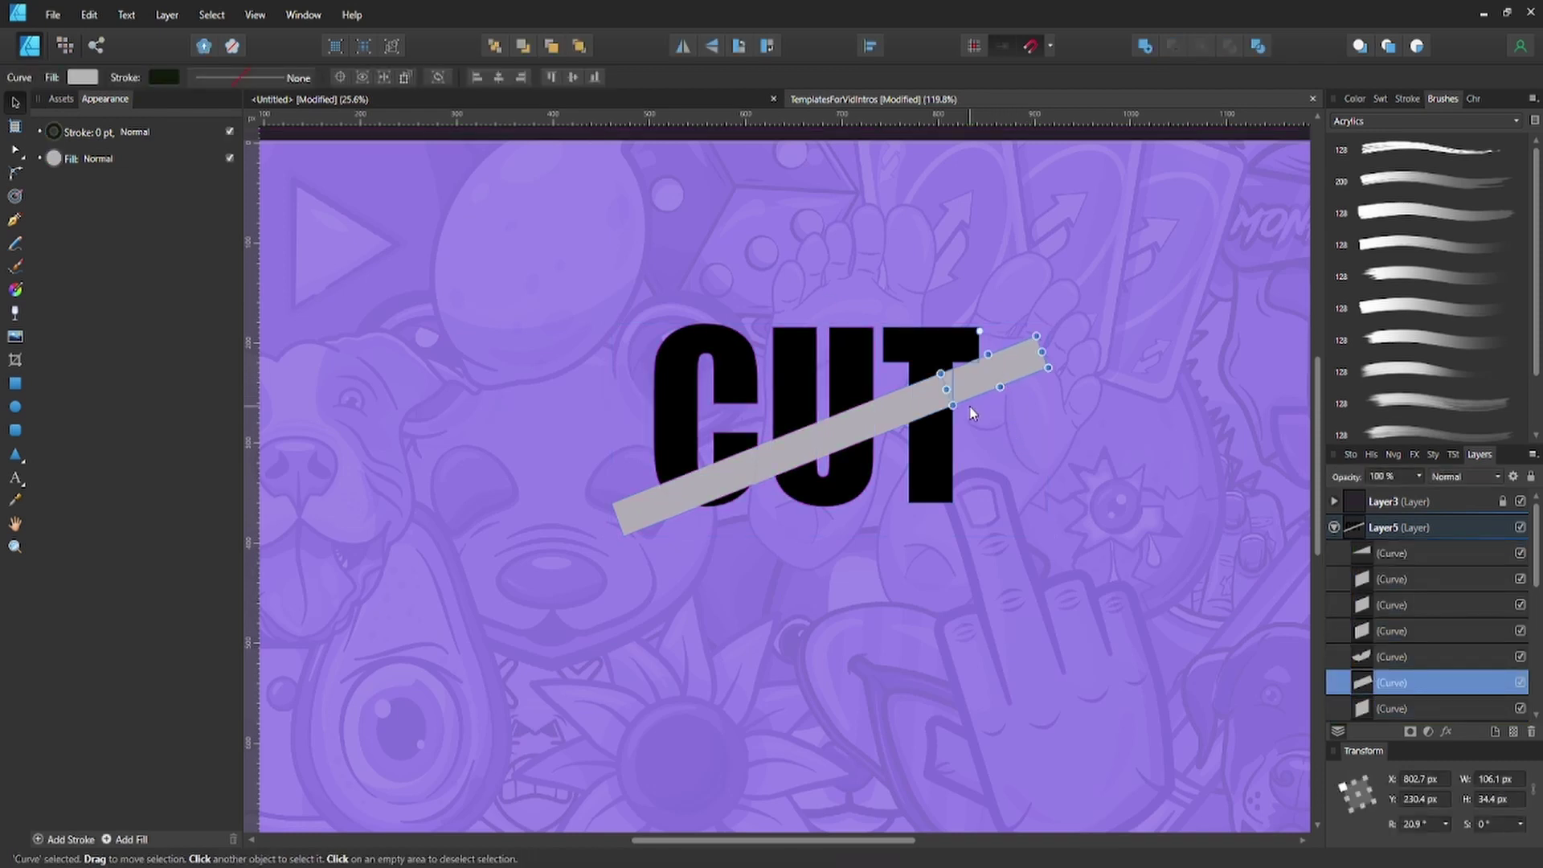
# Delete the bar pieces outside the T and C and the leftover bits inside U and C
pyautogui.press('Delete')
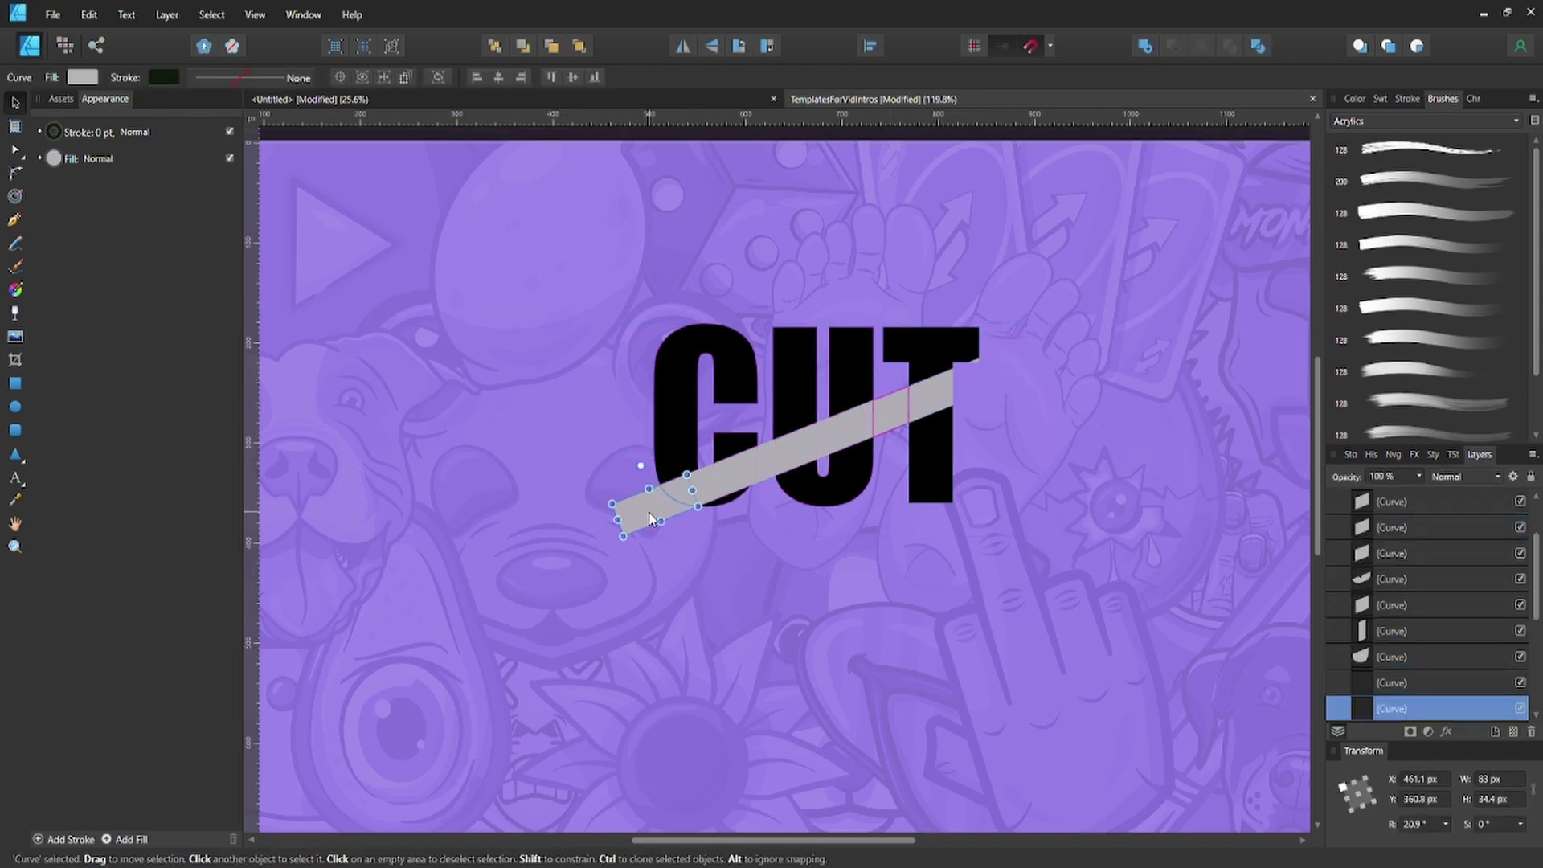
pyautogui.press('Delete')
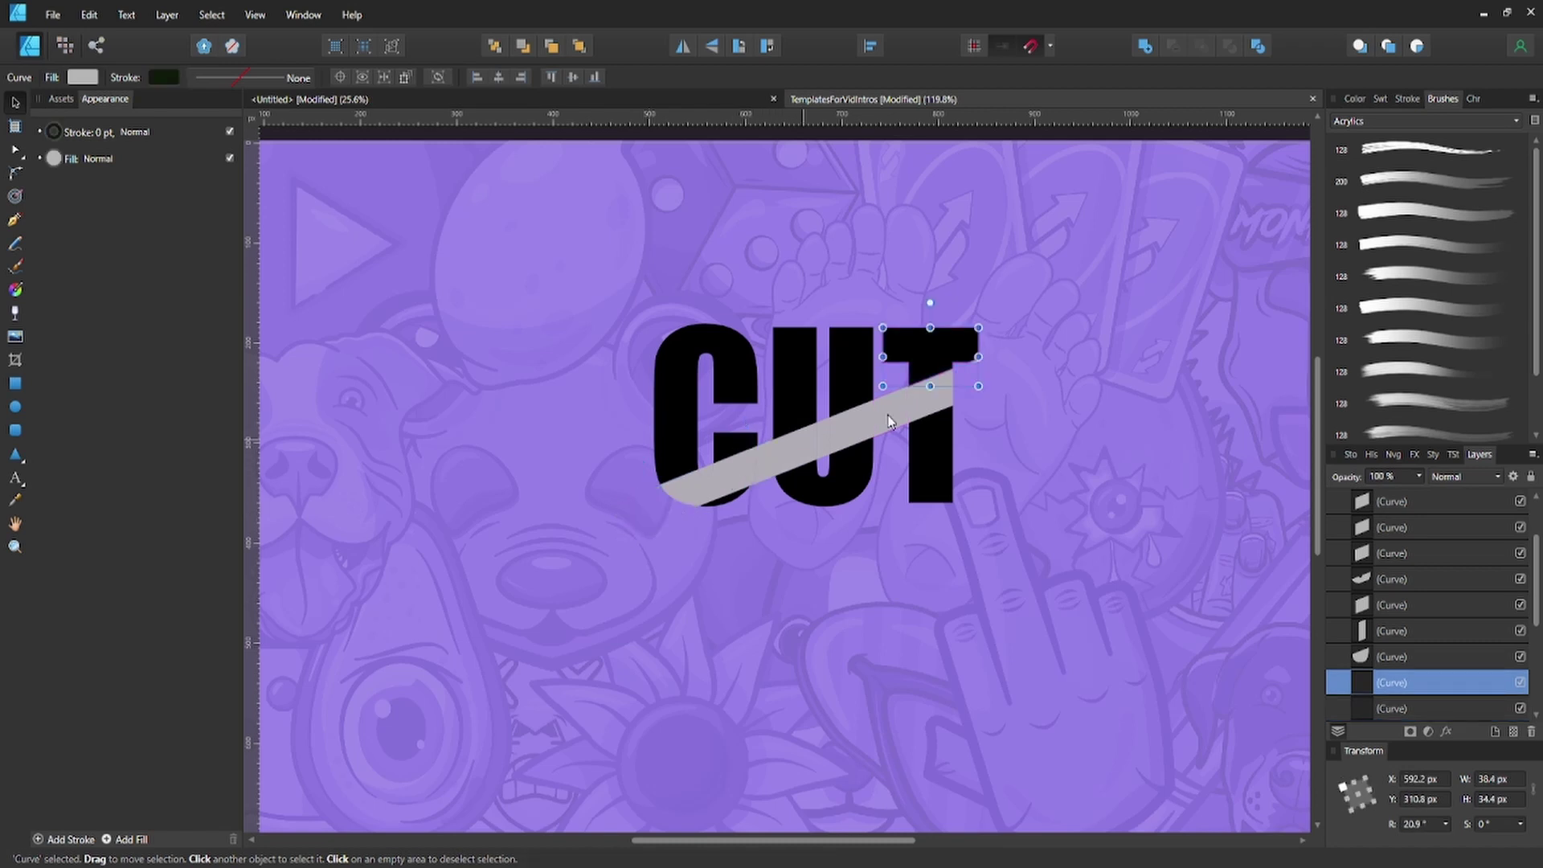
pyautogui.click(885, 418)
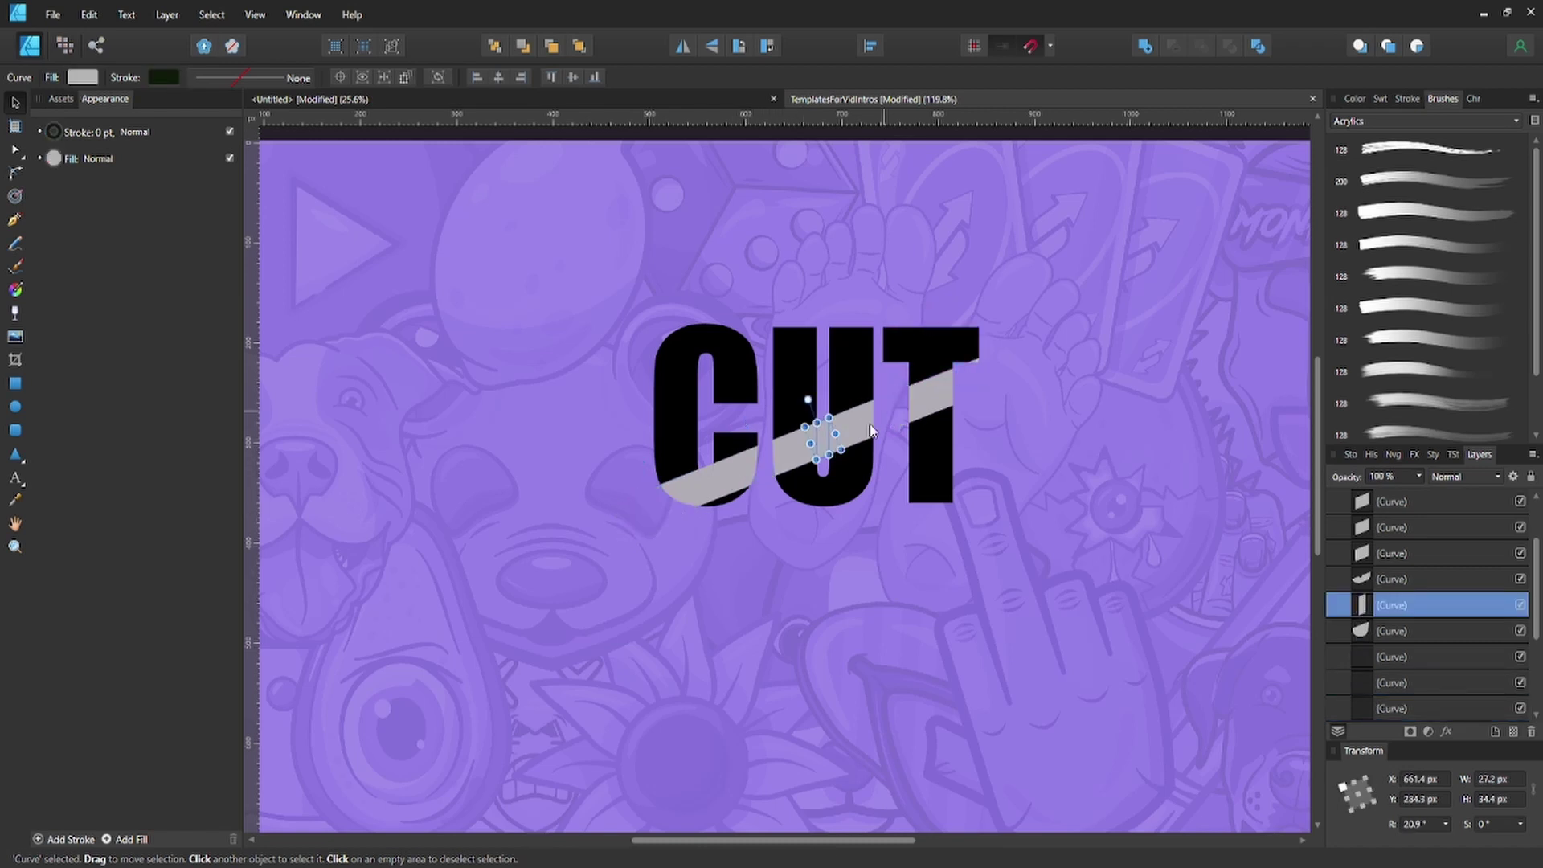
pyautogui.press('Delete')
pyautogui.scroll(5, 753, 463)
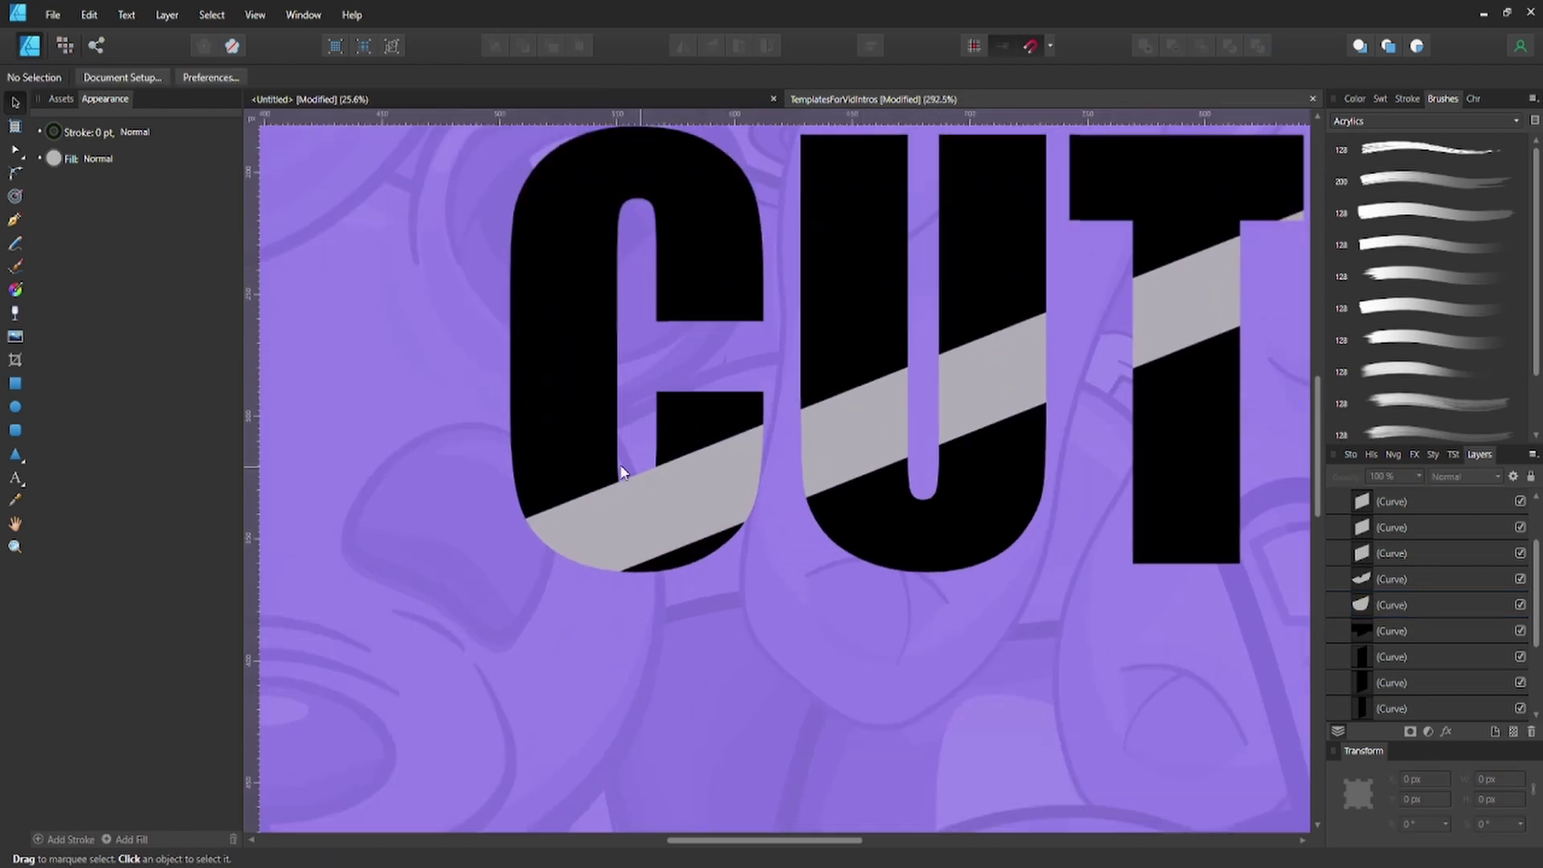
pyautogui.press('Delete')
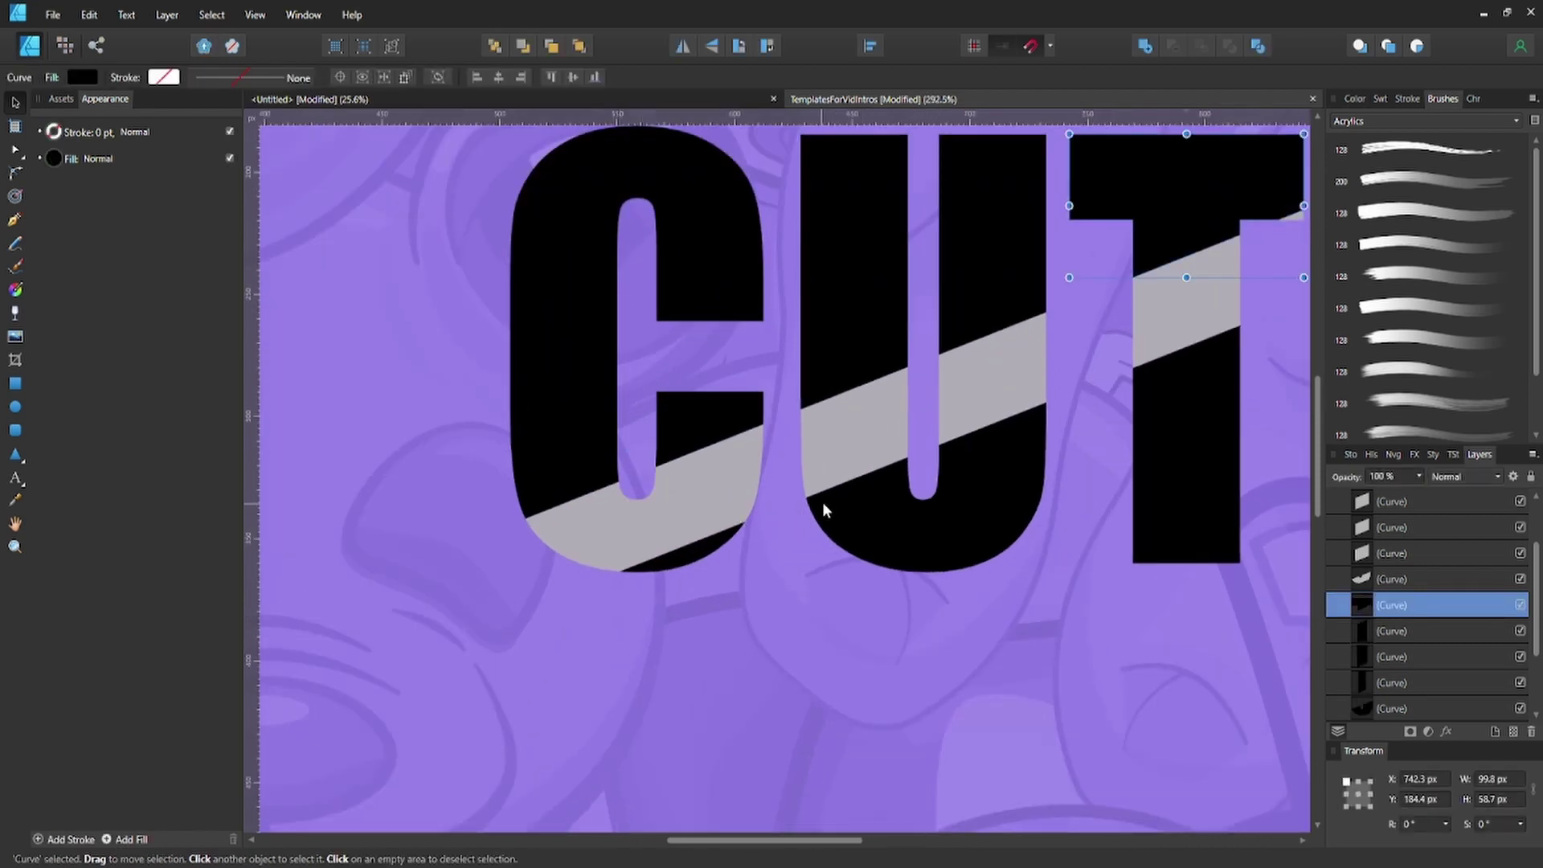
pyautogui.scroll(-2, 1084, 441)
pyautogui.scroll(3, 1202, 287)
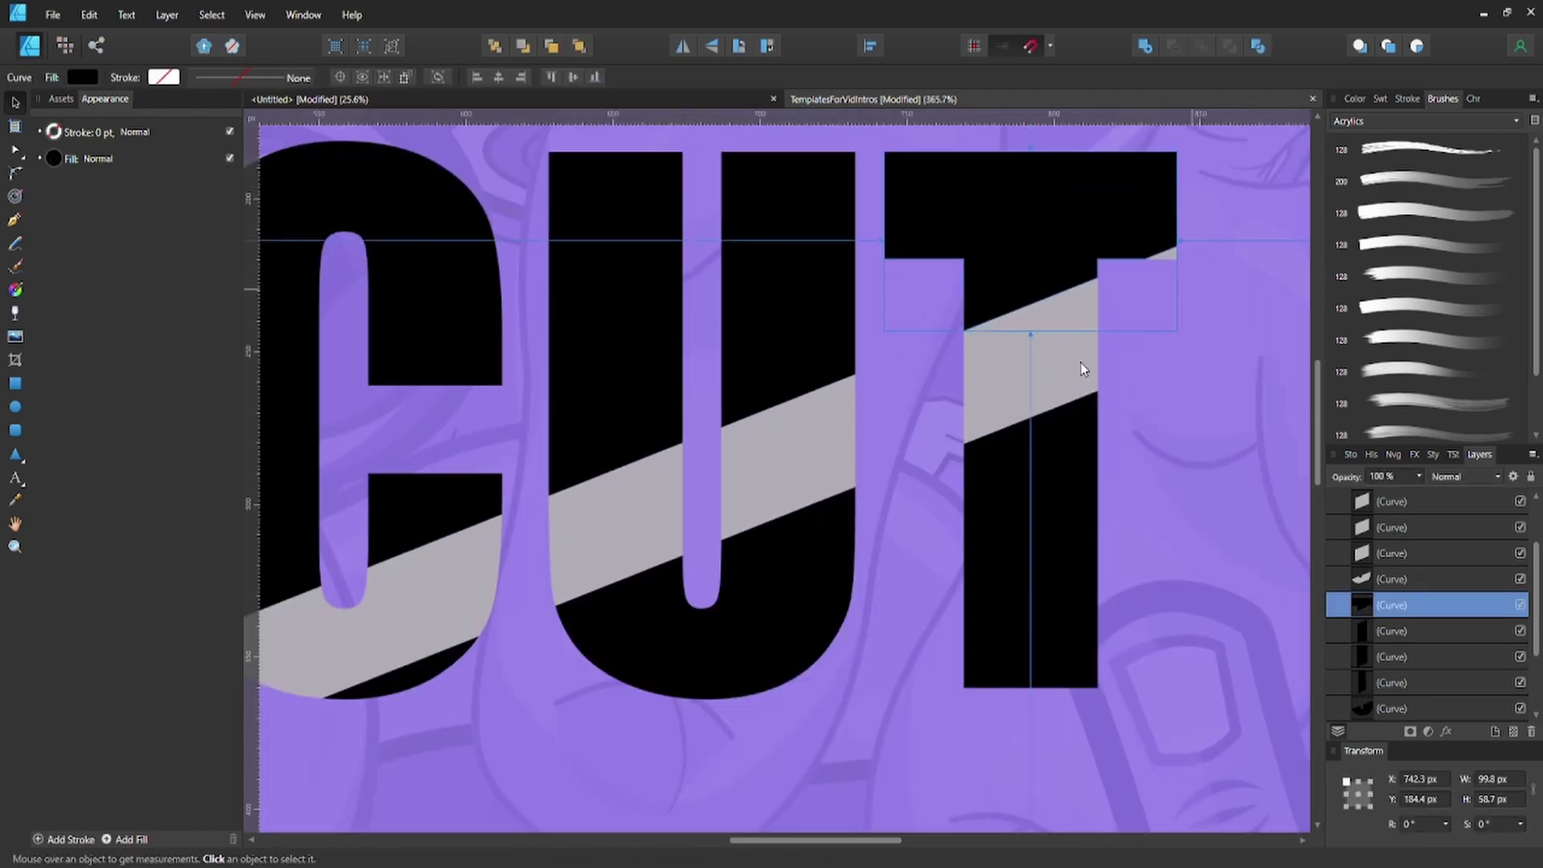
pyautogui.scroll(-2, 1057, 376)
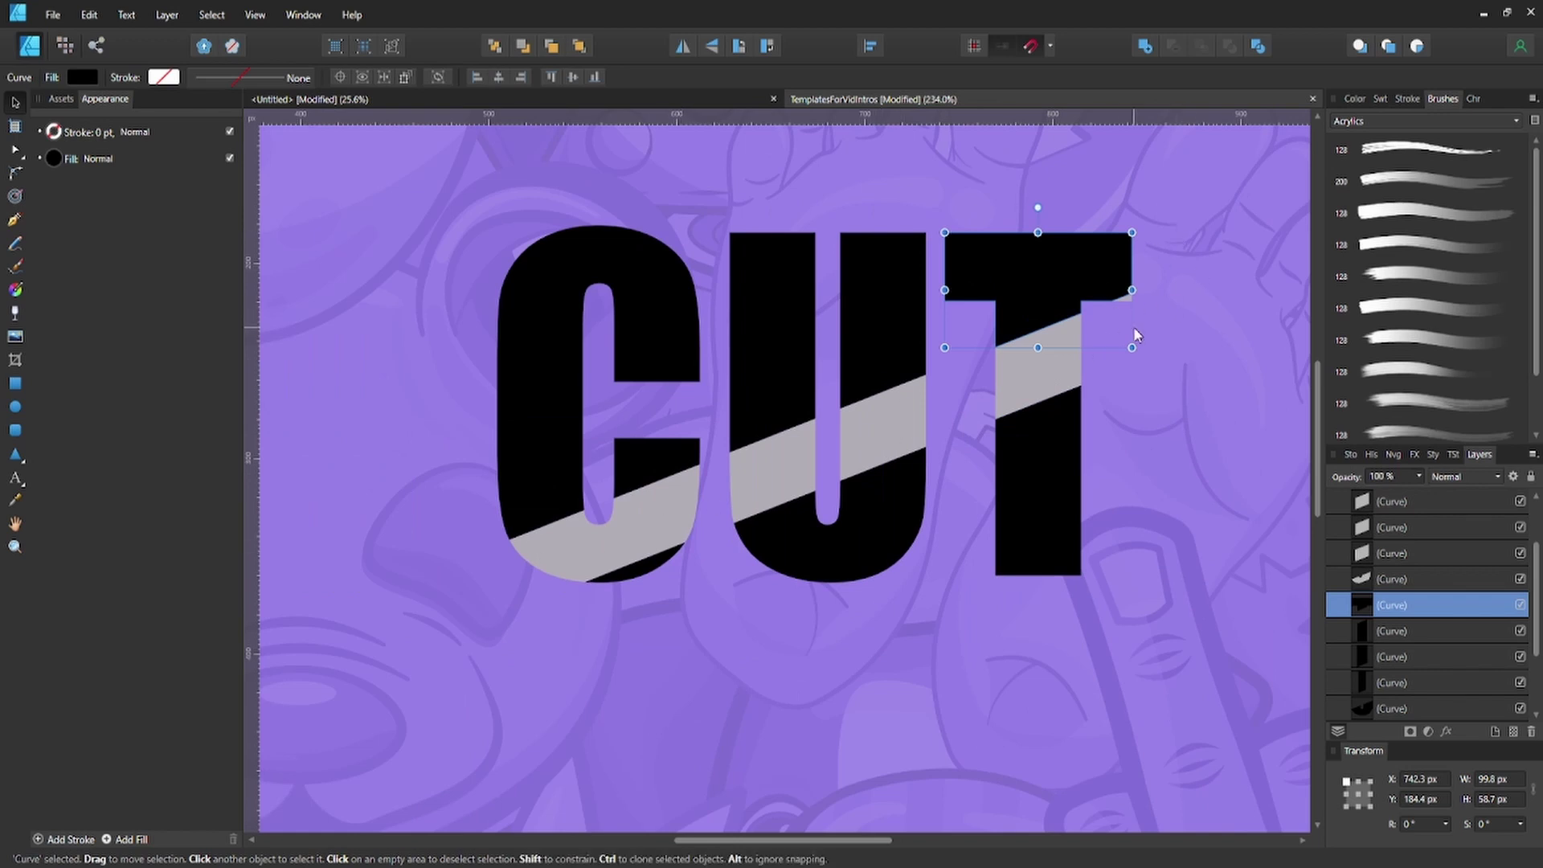
# Group the stripe pieces across C, U and T, hide the group, and fit the document in view
pyautogui.click(605, 544)
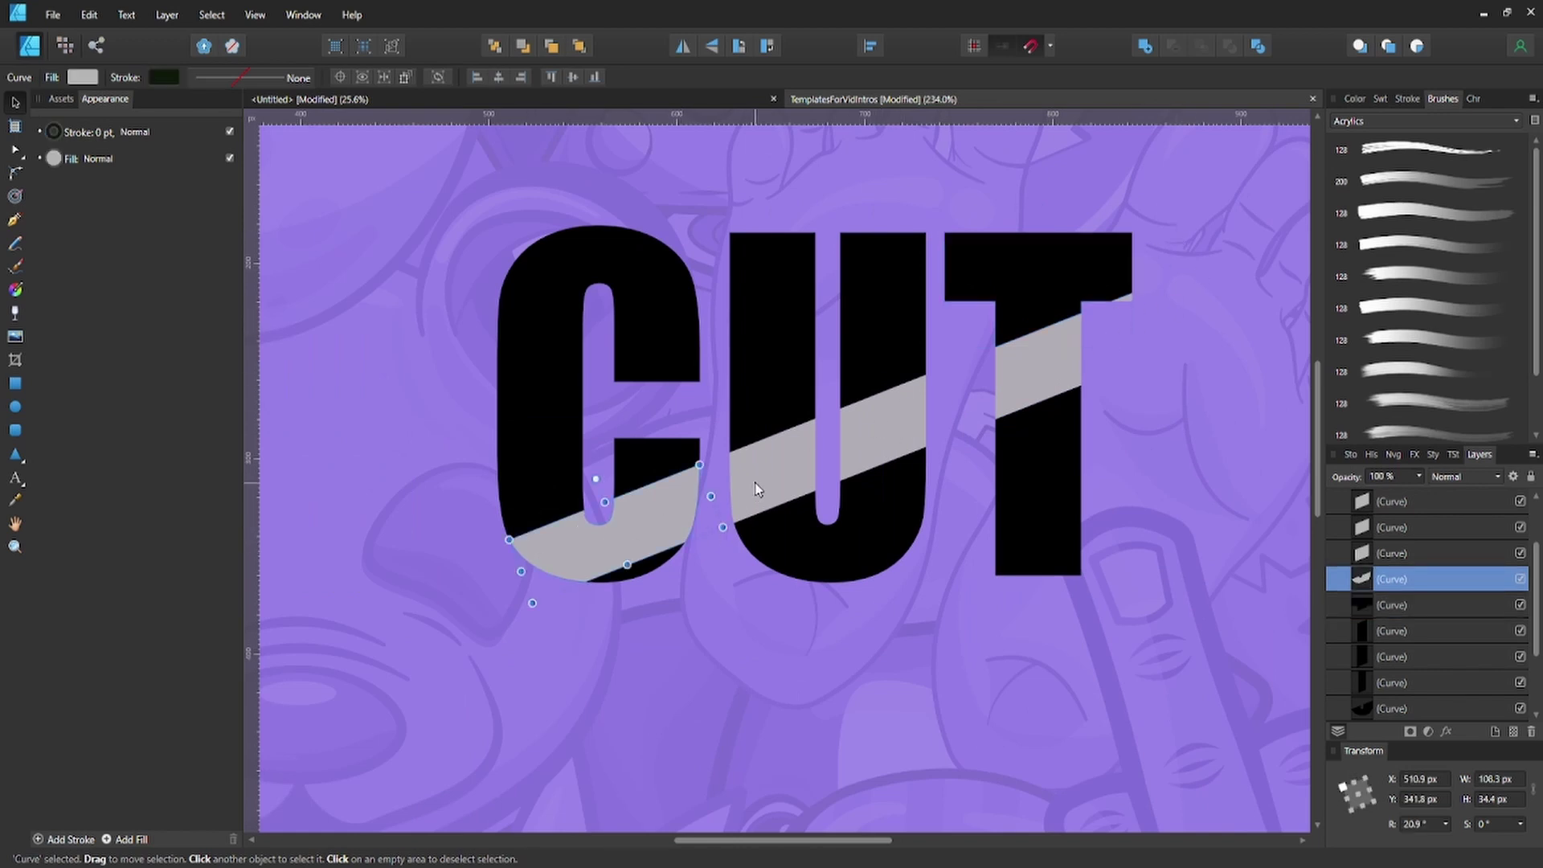
pyautogui.keyDown('shift'); pyautogui.click(755, 486); pyautogui.keyUp('shift')
pyautogui.keyDown('shift'); pyautogui.click(1048, 366); pyautogui.keyUp('shift')
pyautogui.keyDown('shift'); pyautogui.click(1122, 301); pyautogui.keyUp('shift')
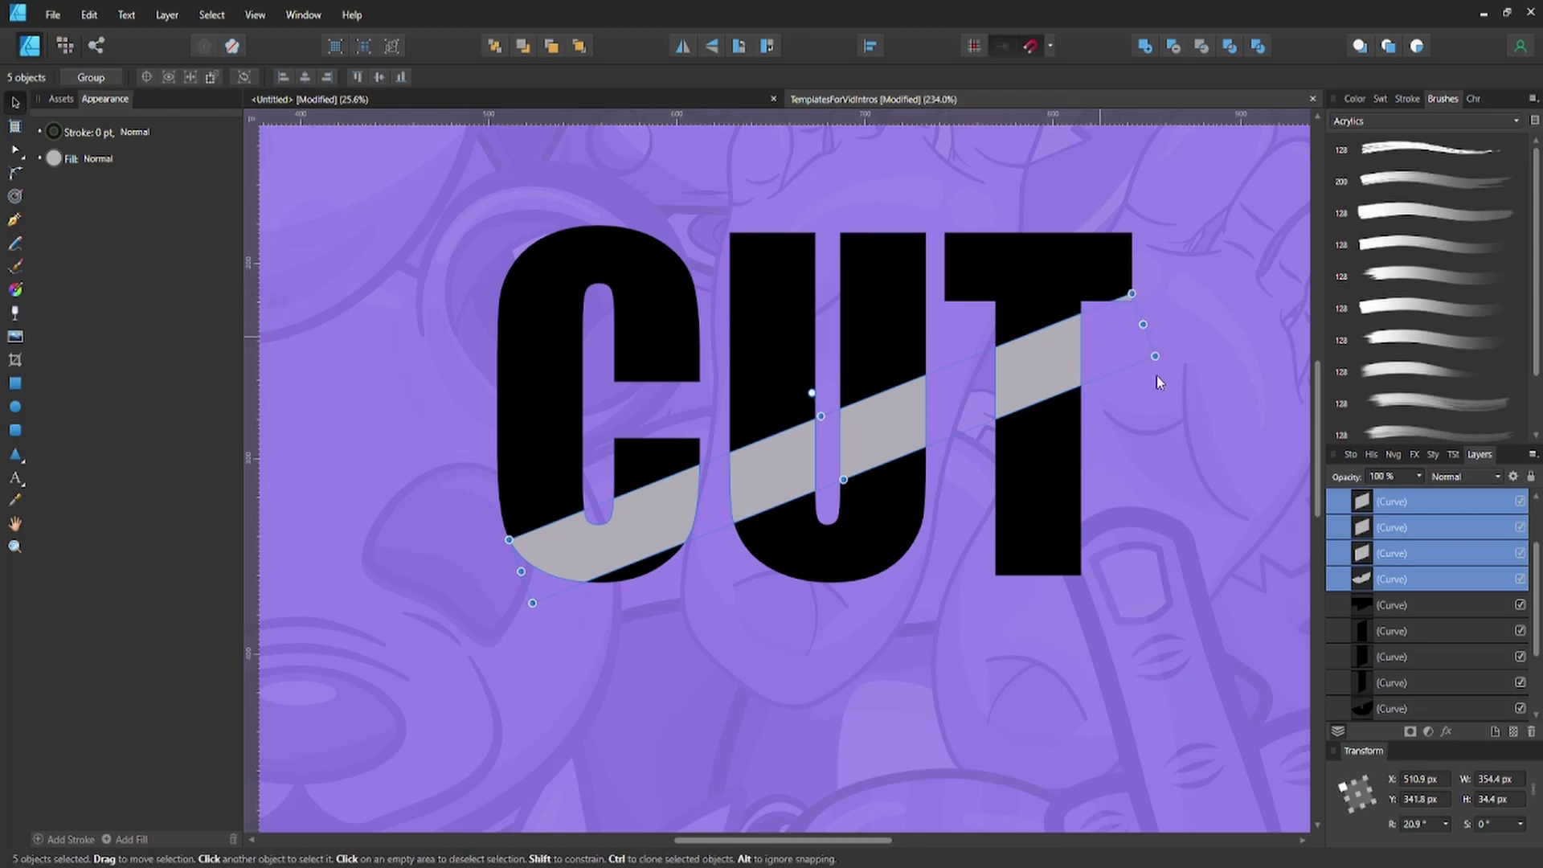
pyautogui.hotkey('ctrl', 'g')
pyautogui.scroll(1, 1276, 454)
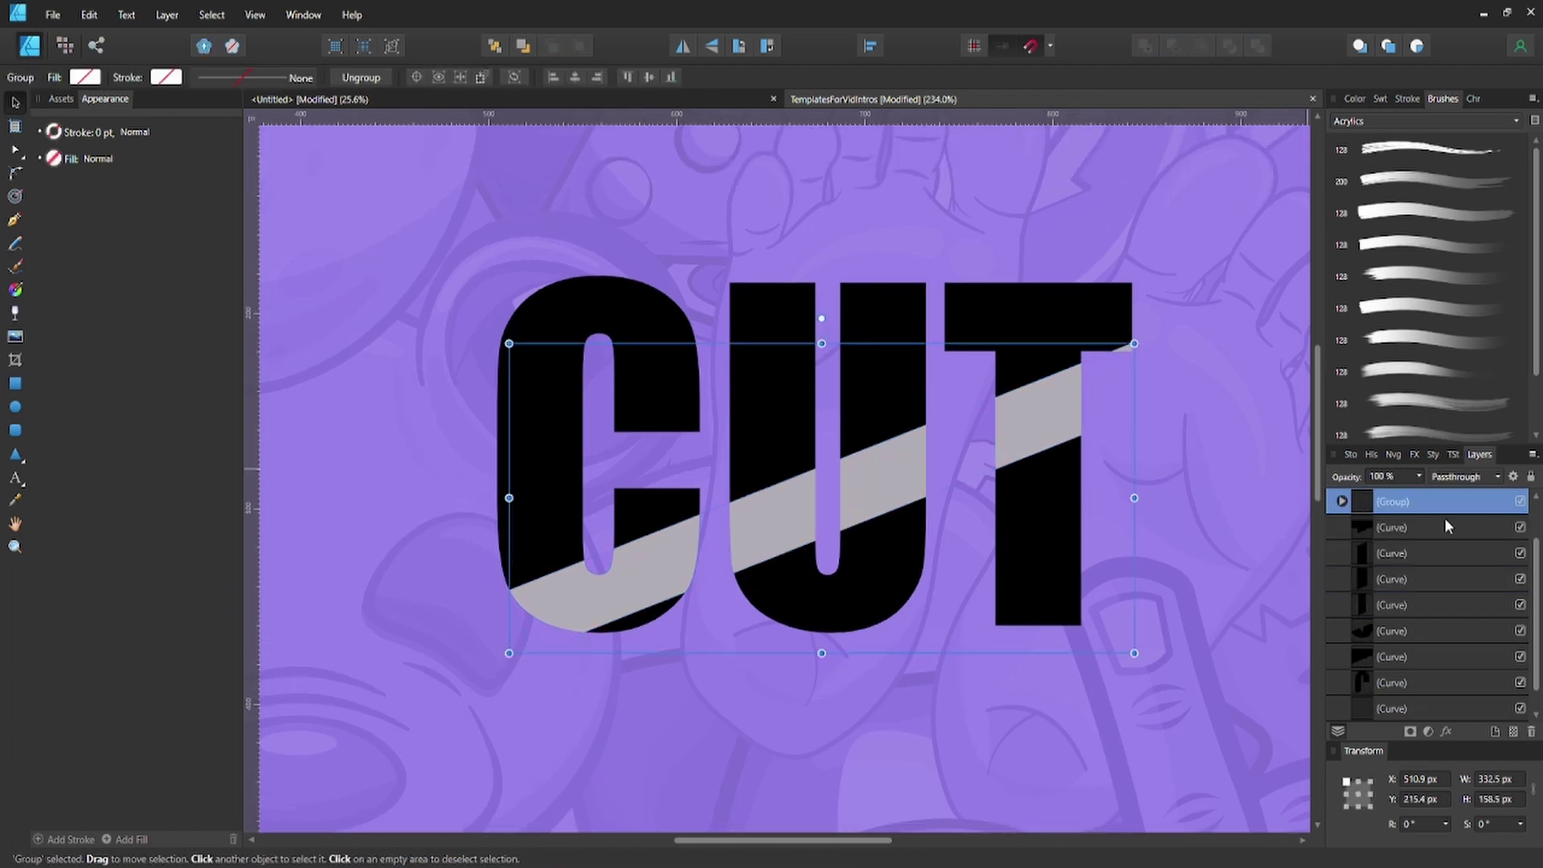
pyautogui.click(1520, 503)
pyautogui.click(1237, 487)
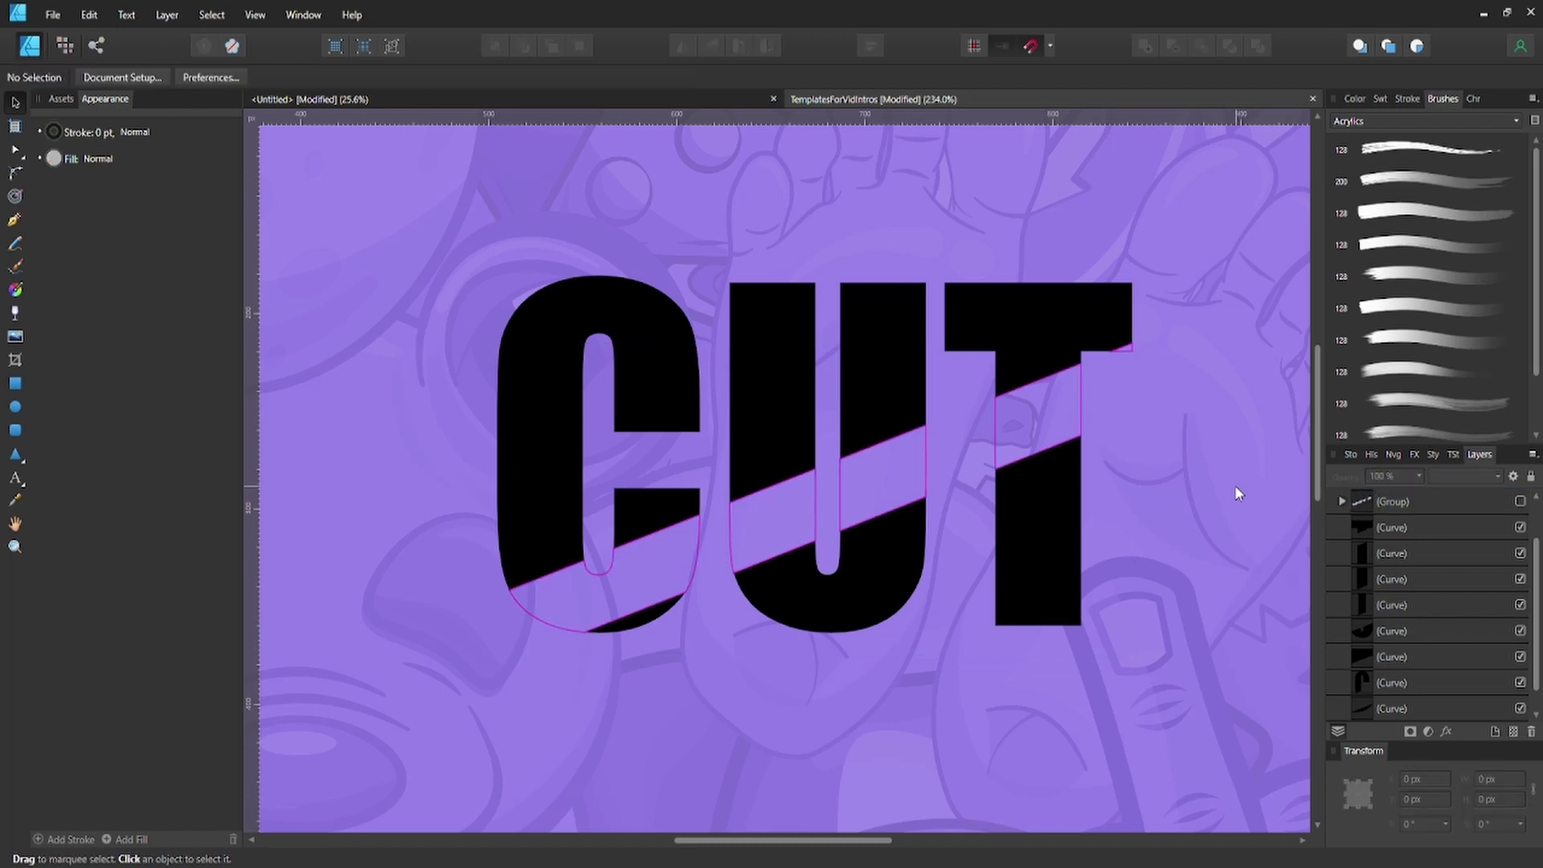
pyautogui.scroll(-3, 1235, 485)
pyautogui.hotkey('ctrl', '0')
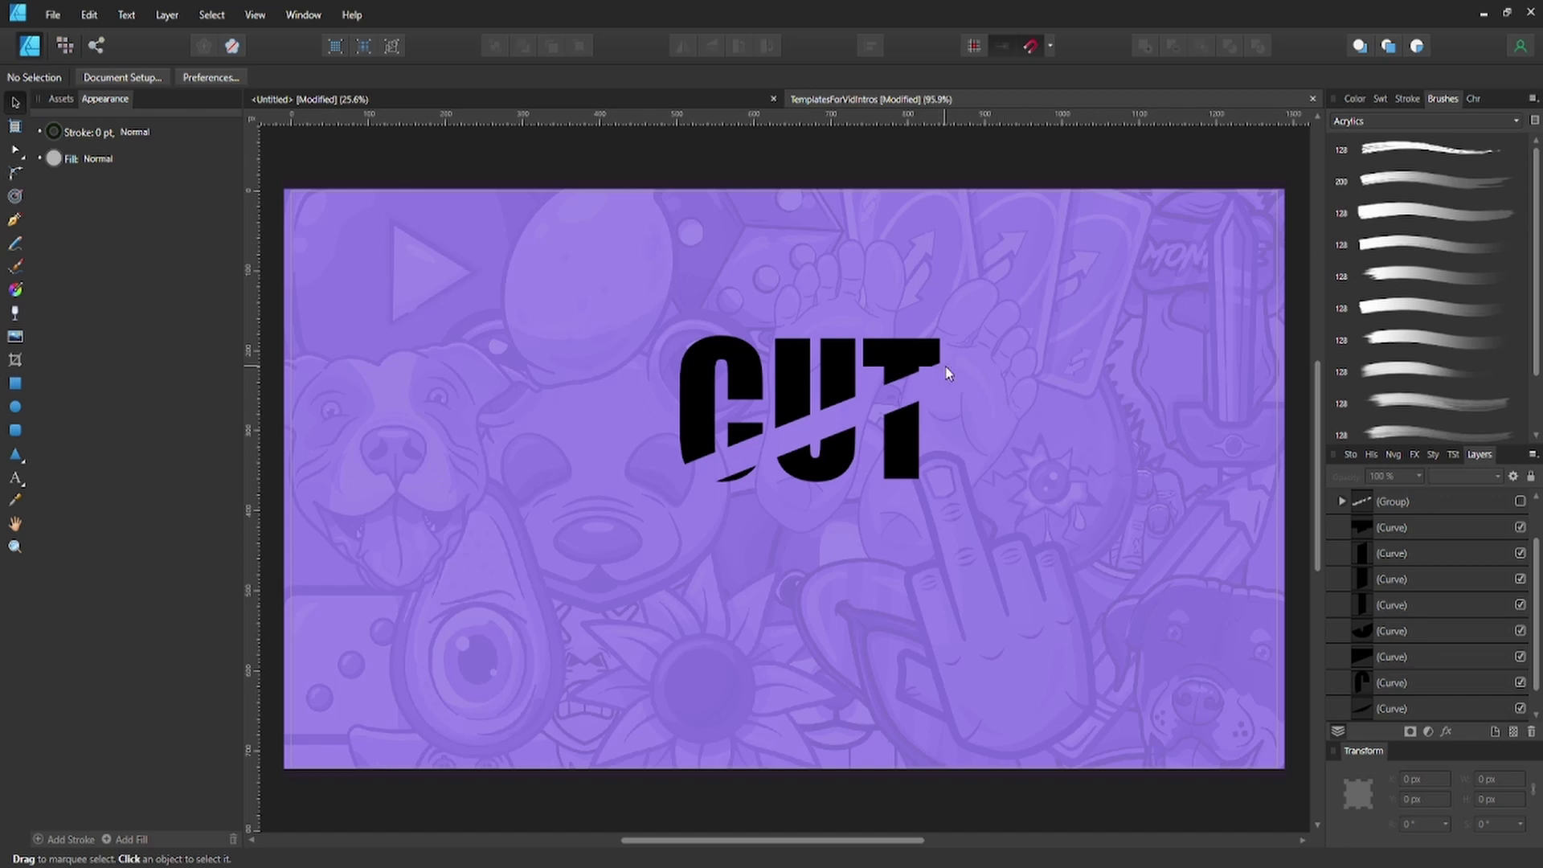
# Show the stripe group again and fill its pieces with a light green recent swatch
pyautogui.click(924, 368)
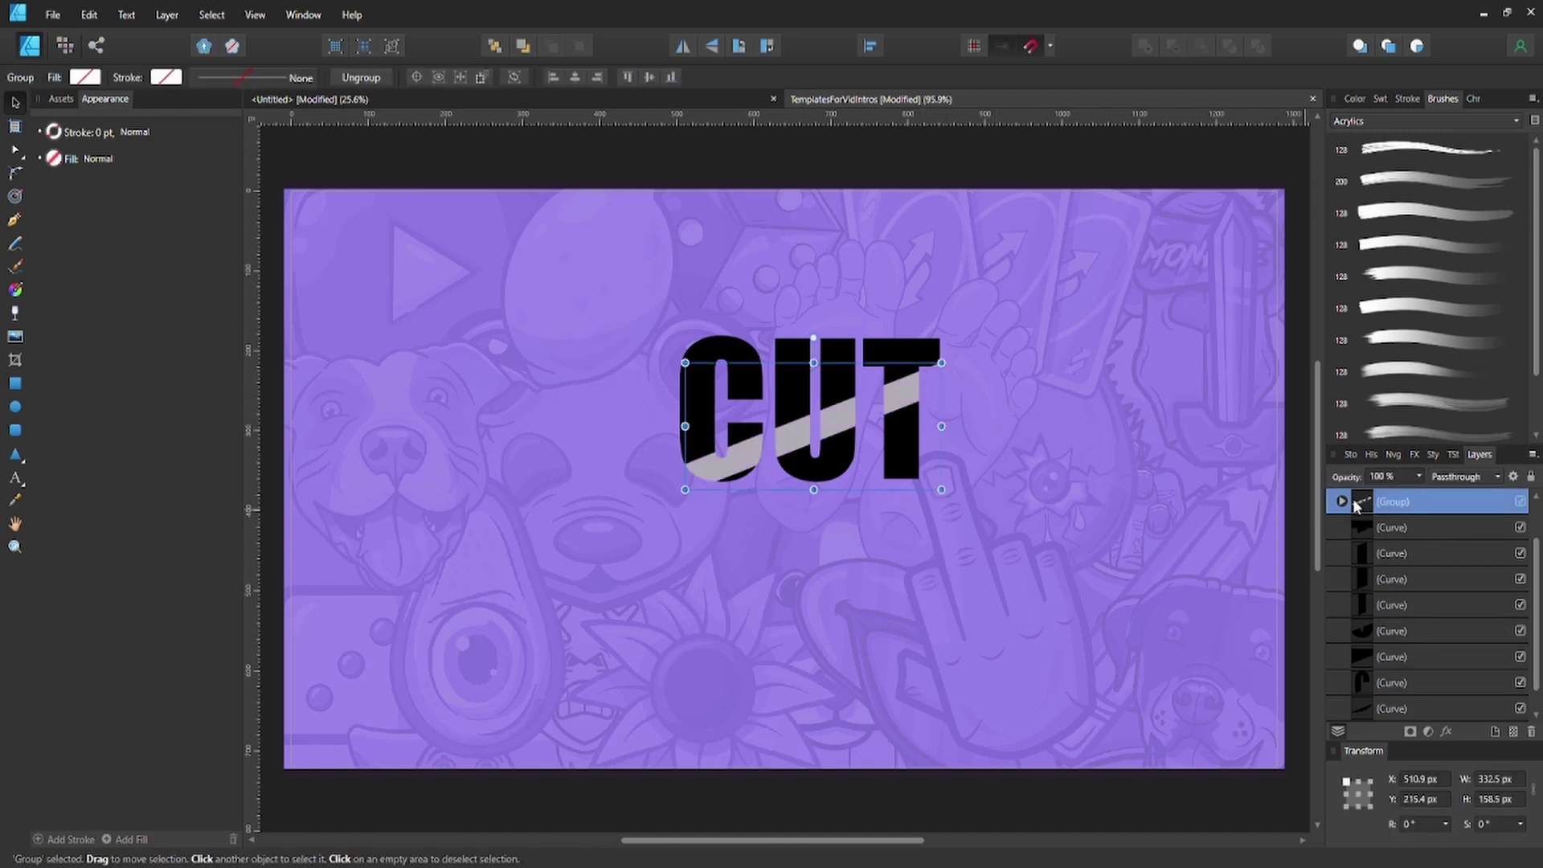
pyautogui.click(85, 77)
pyautogui.click(86, 78)
pyautogui.click(85, 78)
pyautogui.click(65, 137)
pyautogui.click(640, 156)
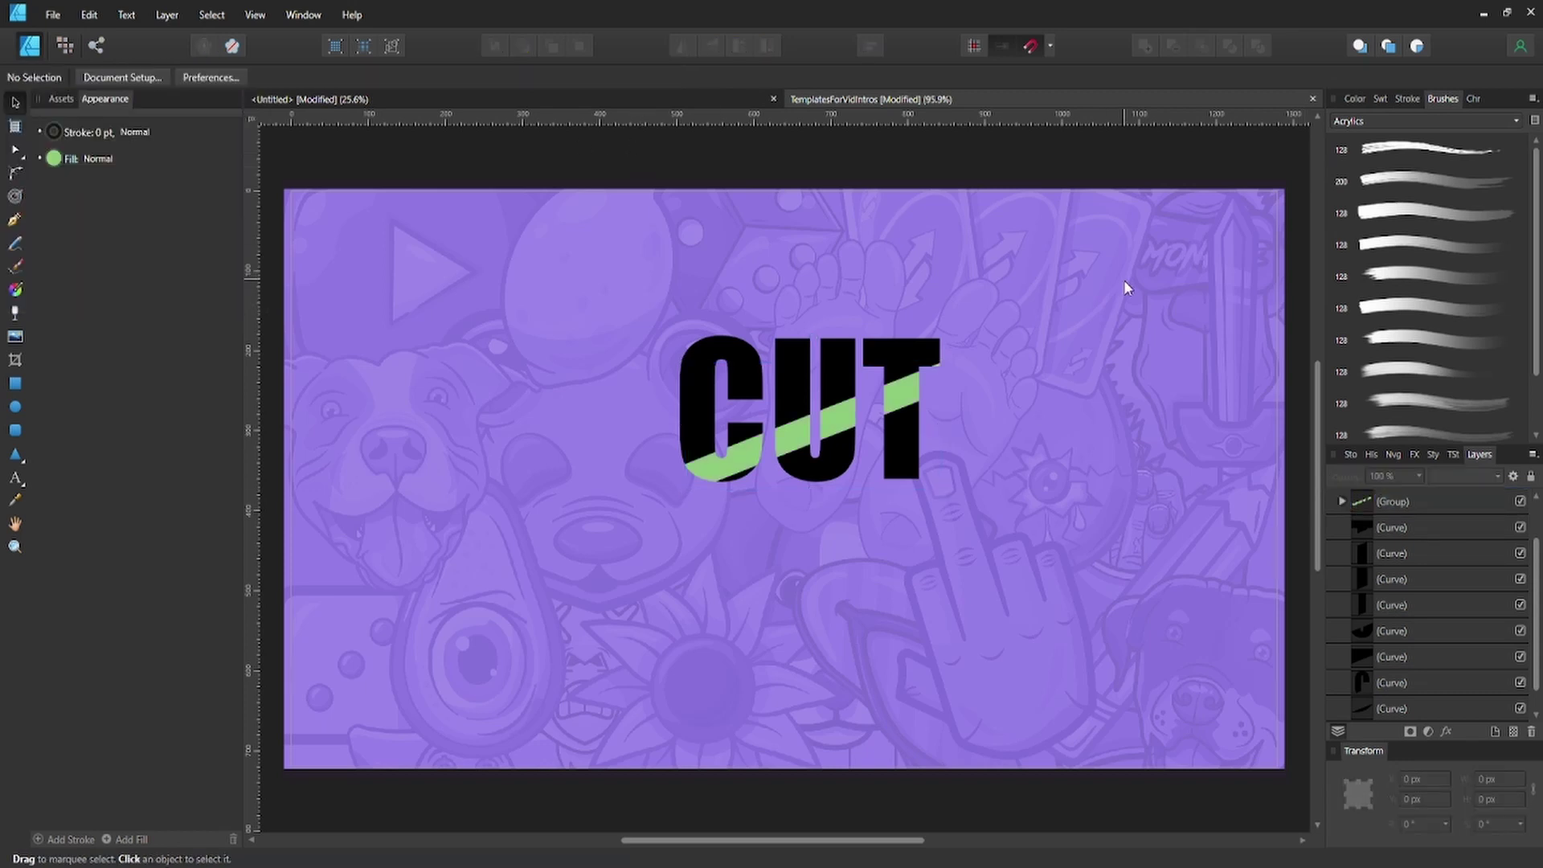